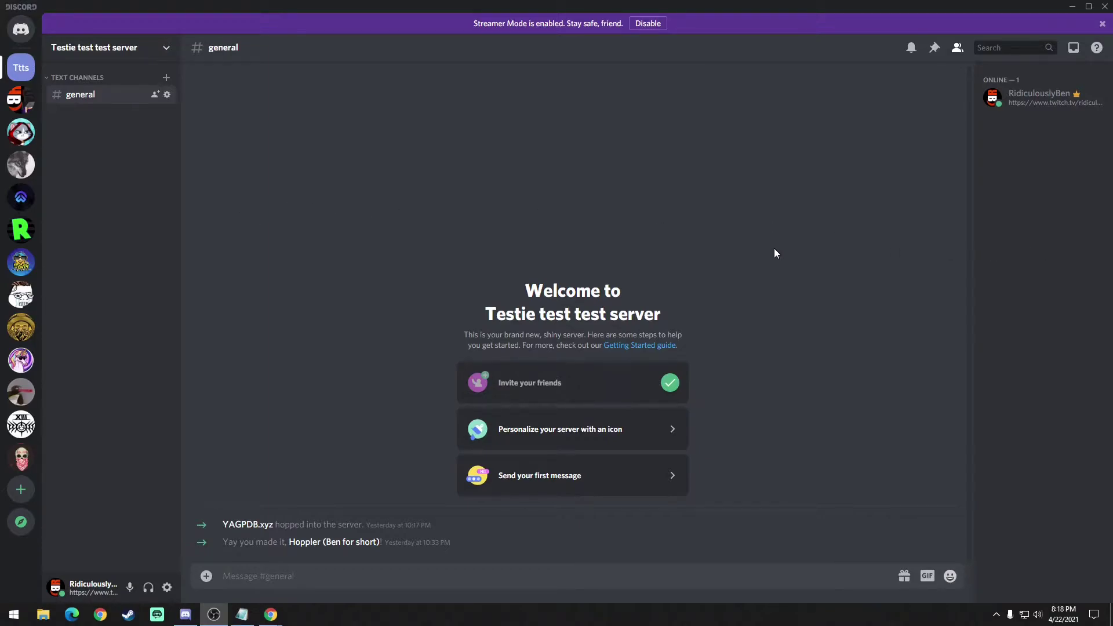
{"action": "left_click", "coordinate": [160, 56]}
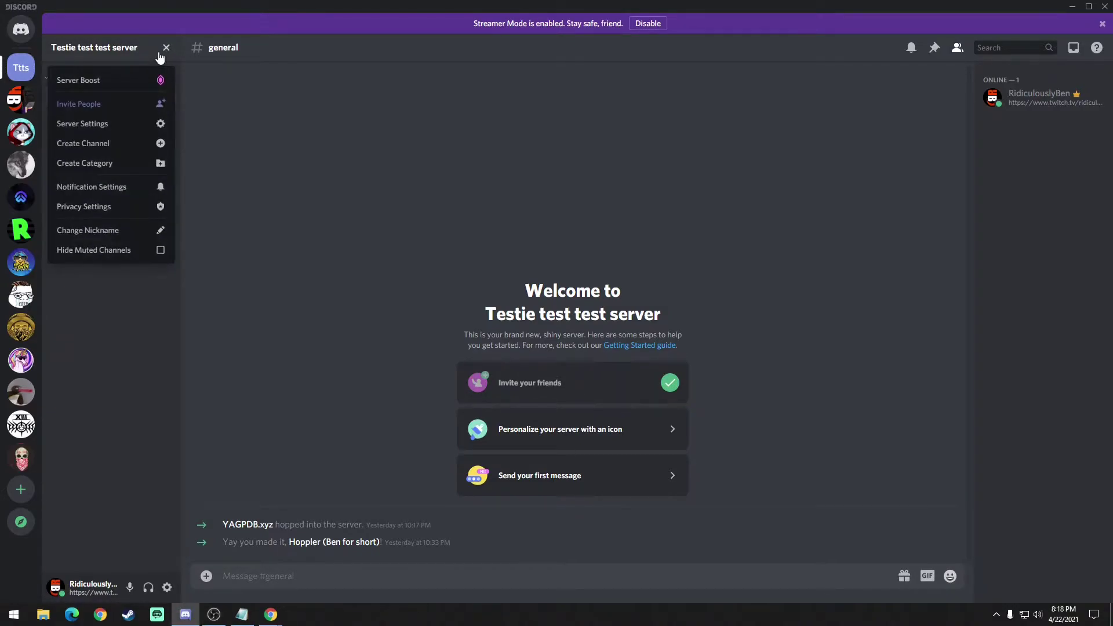
{"action": "left_click", "coordinate": [96, 124]}
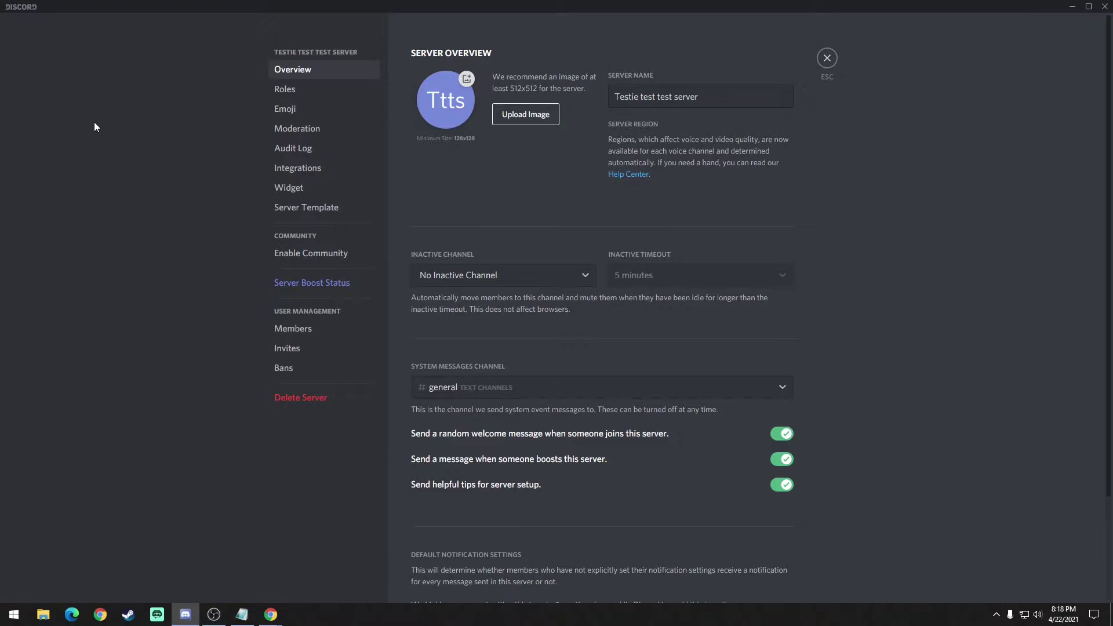
{"action": "left_click", "coordinate": [282, 93]}
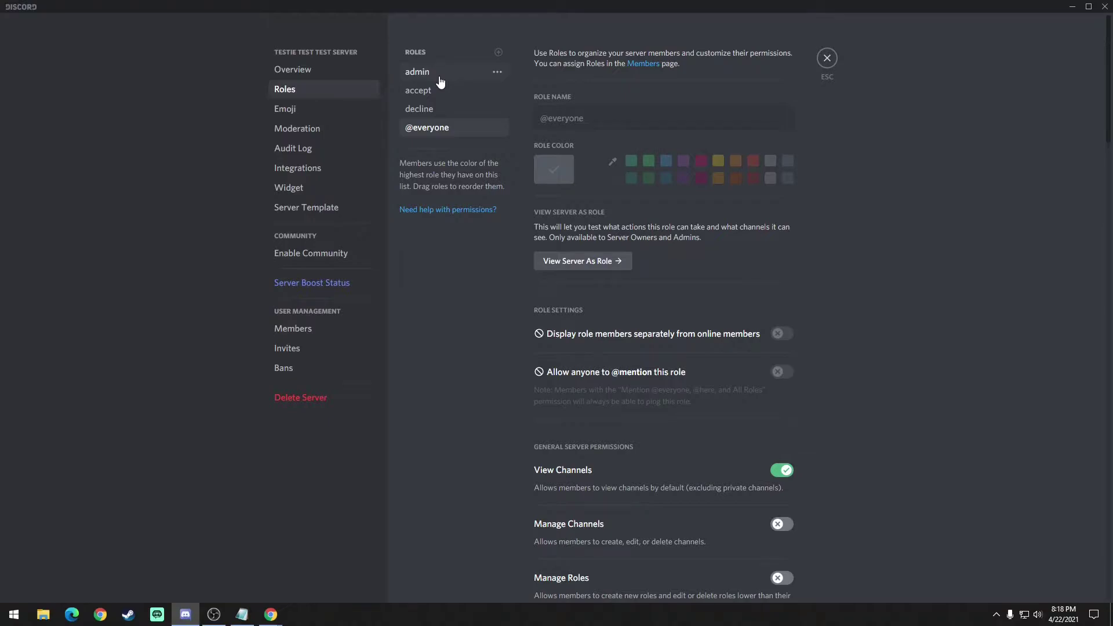
Step: Create a text channel named 'rules' and drag it above #general
{"action": "left_click", "coordinate": [826, 59]}
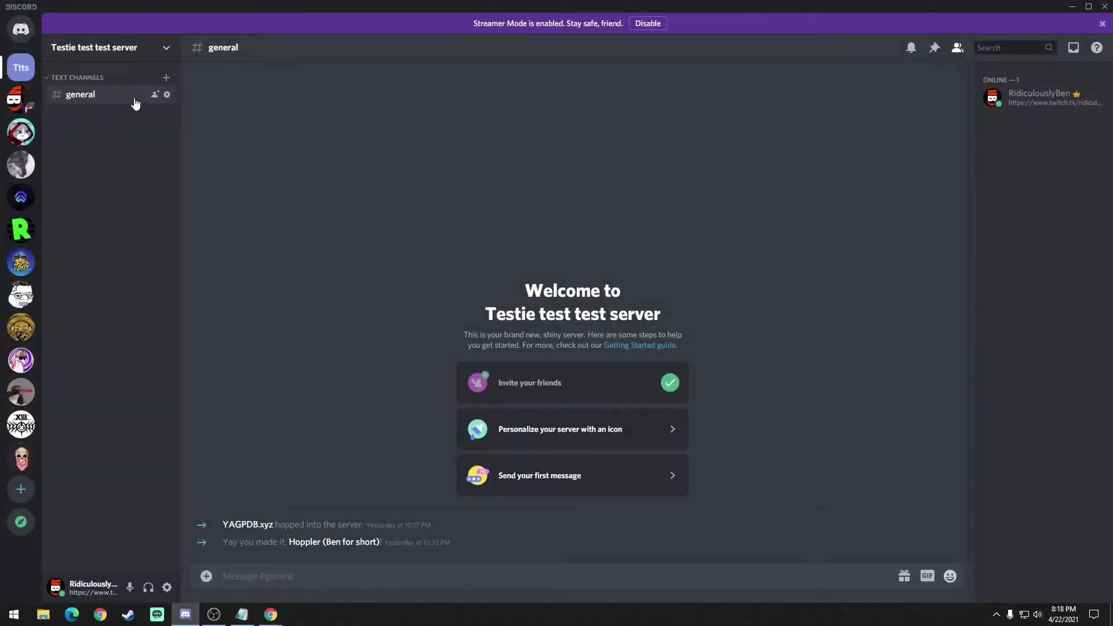
{"action": "left_click", "coordinate": [166, 79]}
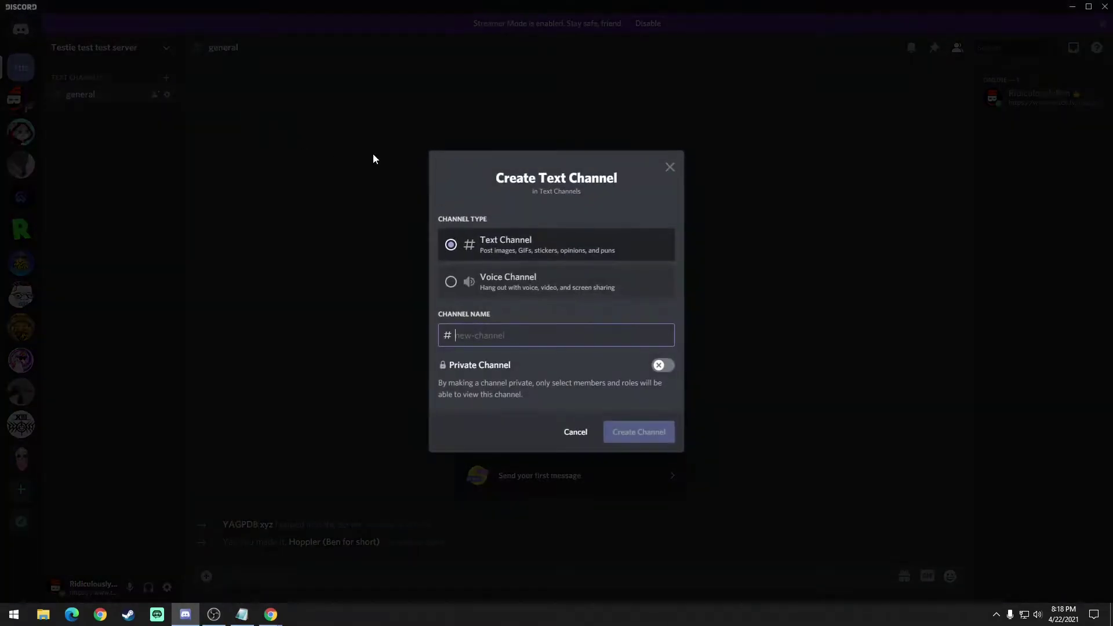
{"action": "type", "text": "rules"}
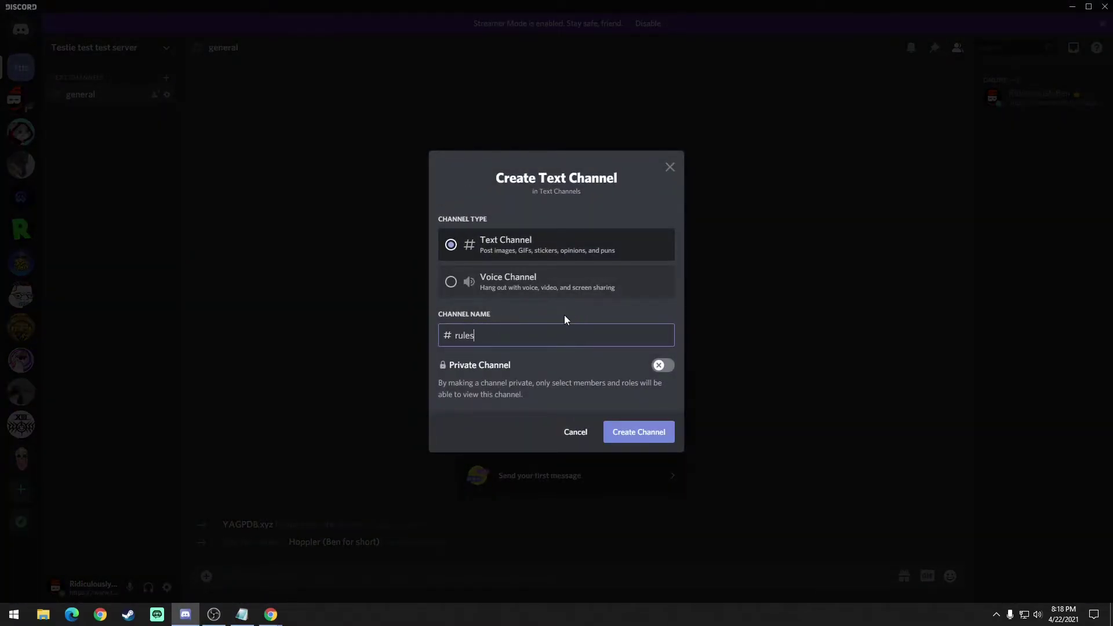
{"action": "left_click", "coordinate": [640, 433]}
{"action": "left_click_drag", "start_coordinate": [96, 120], "coordinate": [93, 93]}
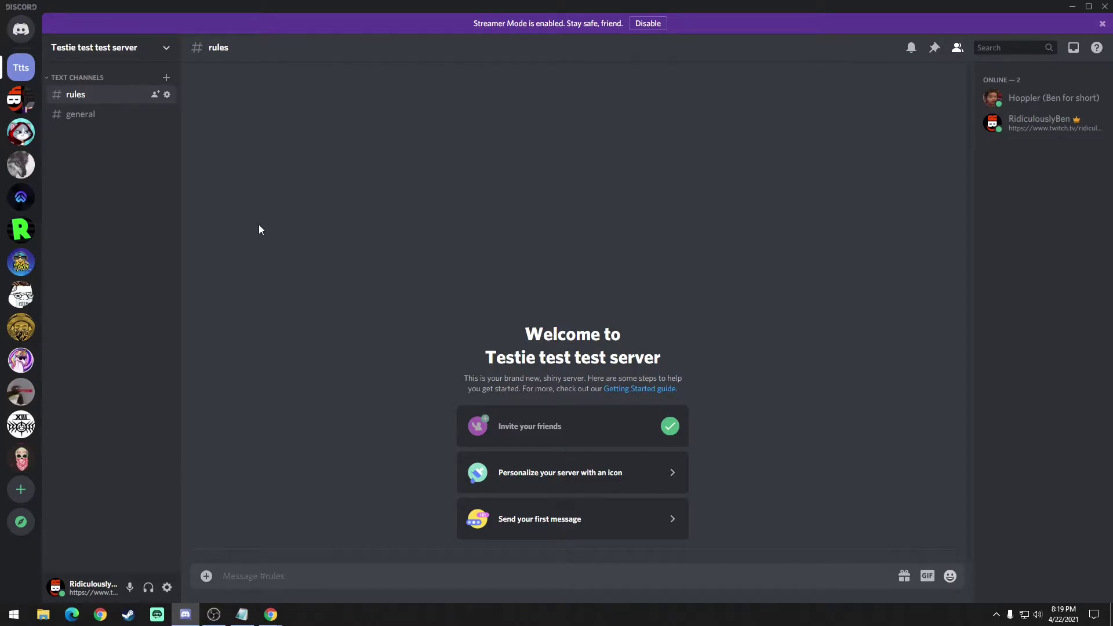
Step: Search Google for 'yagpdb' and open the yagpdb.xyz result
{"action": "mouse_move", "coordinate": [270, 615]}
{"action": "left_click", "coordinate": [222, 582]}
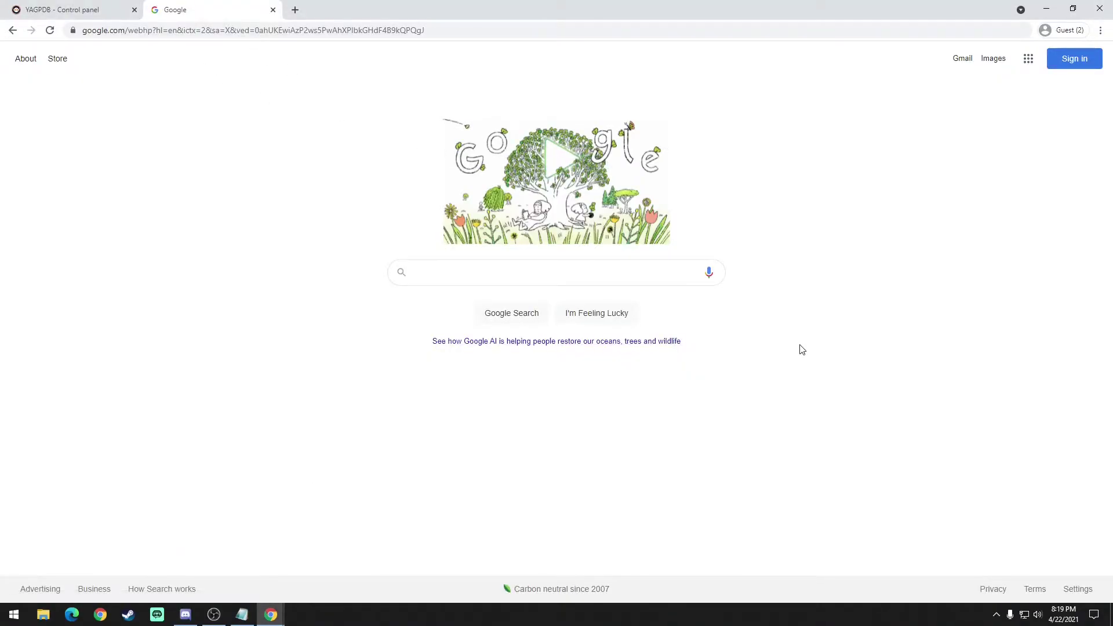
{"action": "type", "text": "ga"}
{"action": "key", "text": "BackSpace"}
{"action": "key", "text": "BackSpace"}
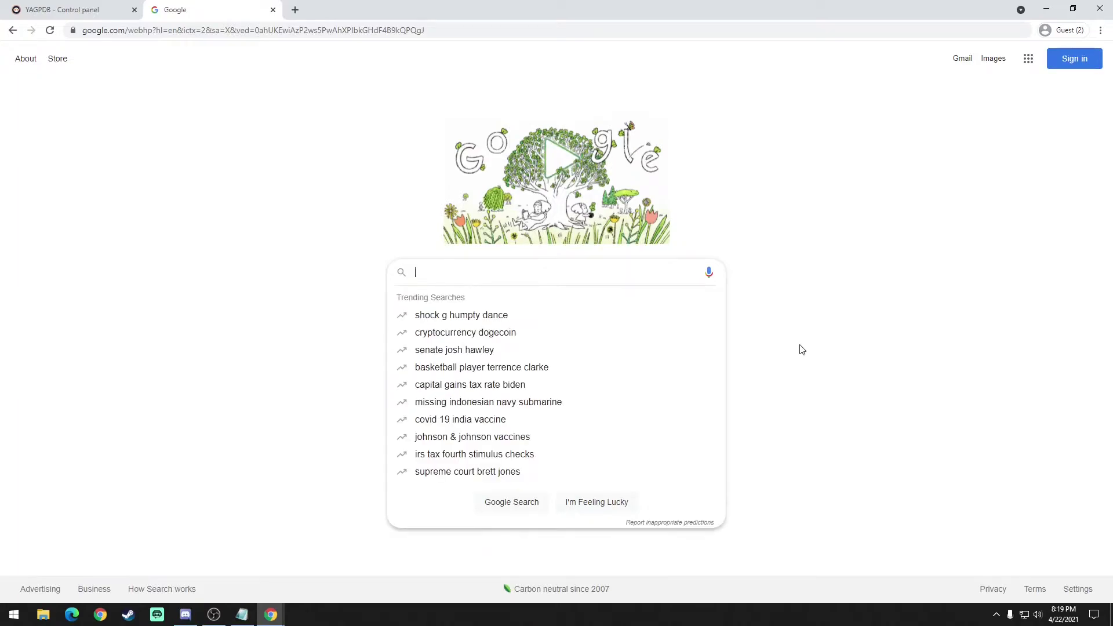
{"action": "type", "text": "yagpdb"}
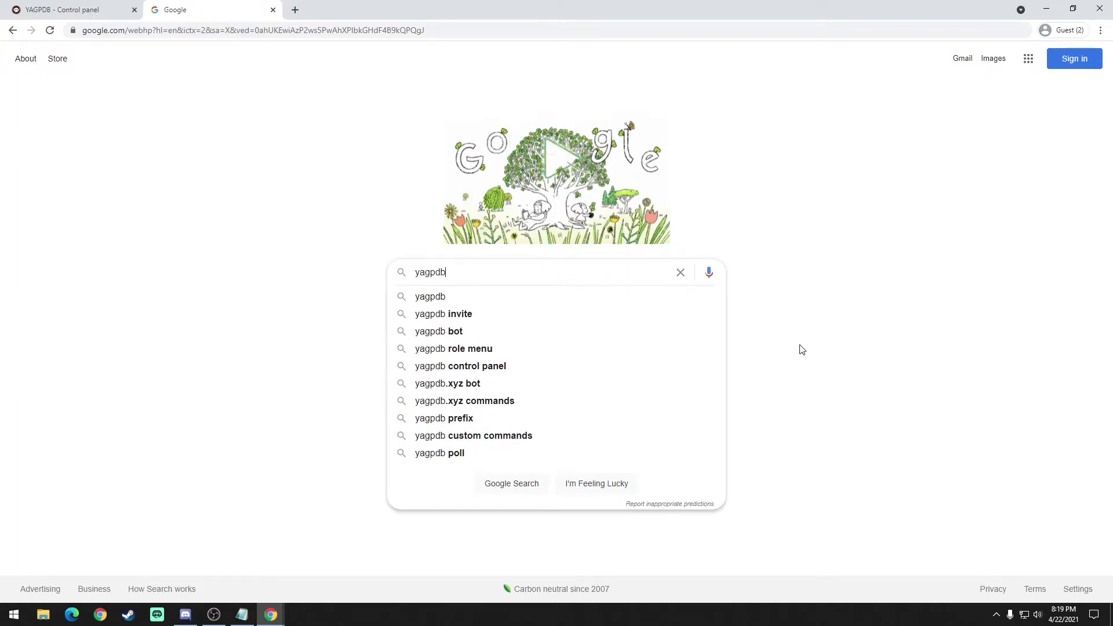
{"action": "key", "text": "Return"}
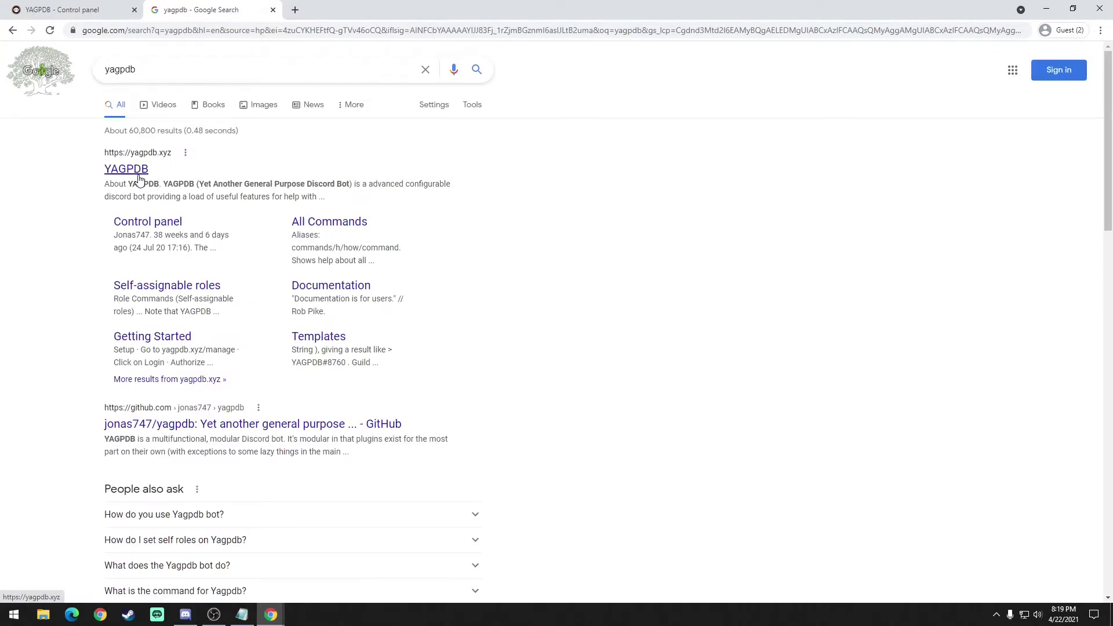
{"action": "left_click", "coordinate": [137, 176]}
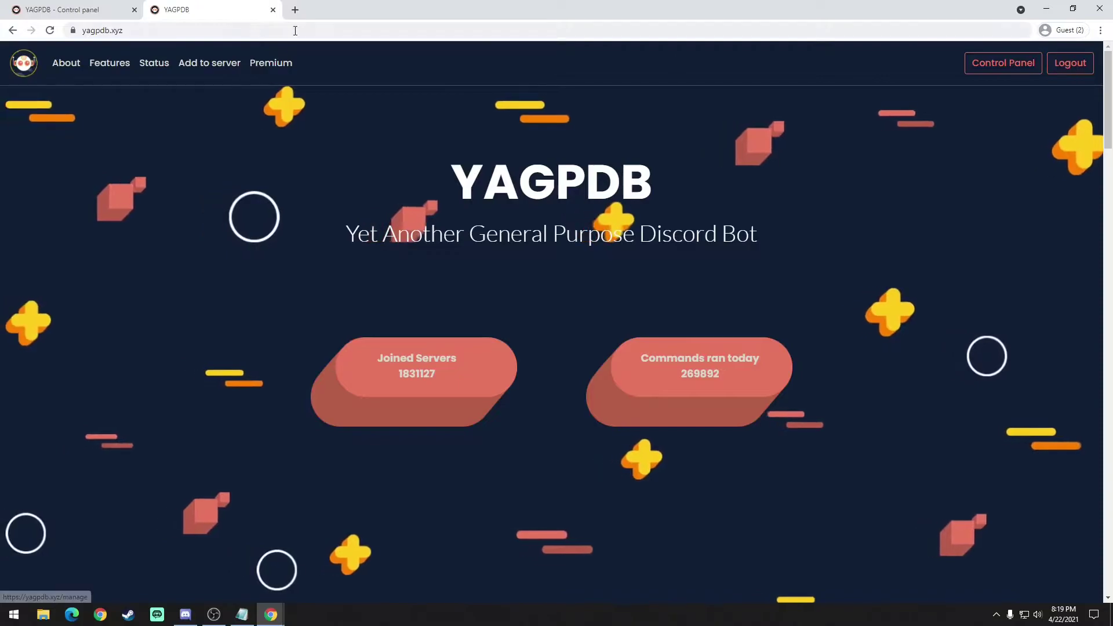
Step: Close the extra tab and choose Testie test test server from the control panel's server list
{"action": "left_click", "coordinate": [272, 10]}
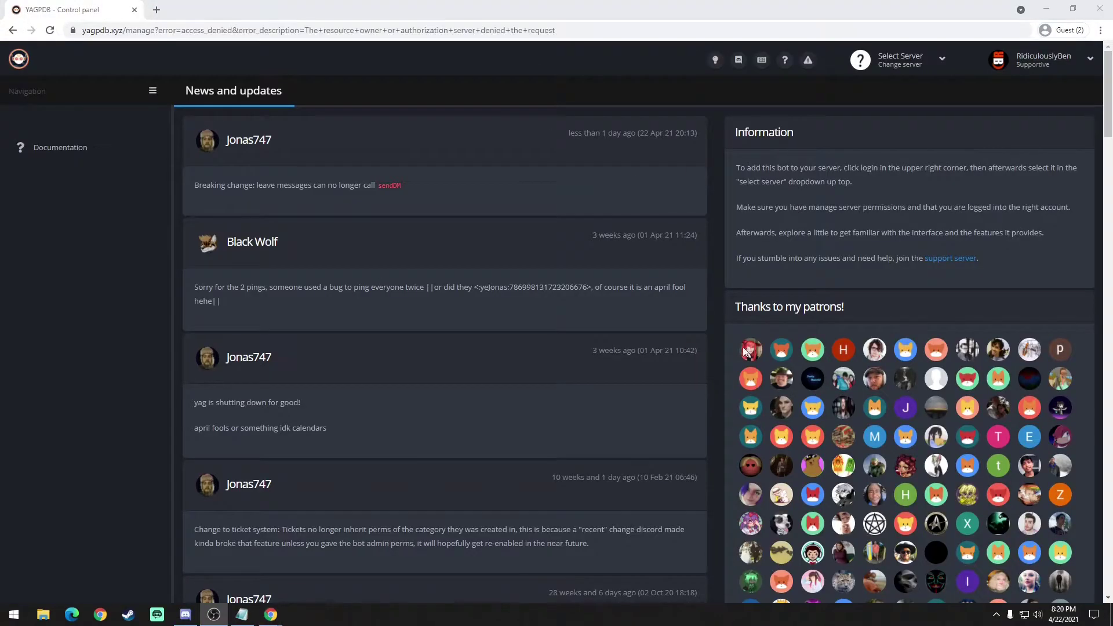
{"action": "left_click", "coordinate": [944, 69]}
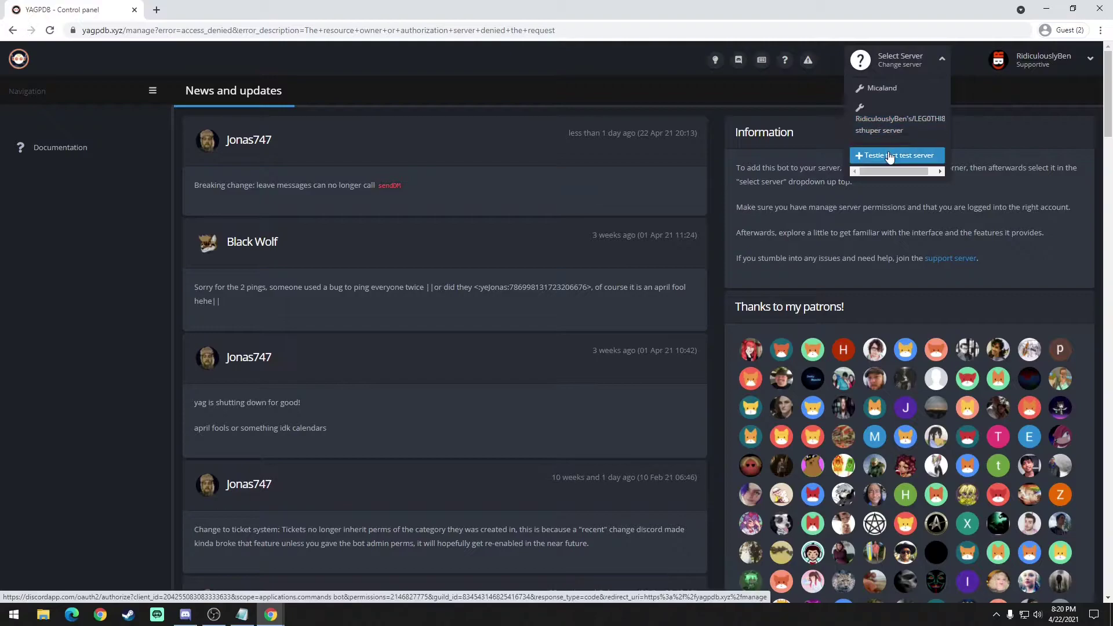
{"action": "scroll", "coordinate": [888, 159], "scroll_direction": "down", "scroll_amount": 1}
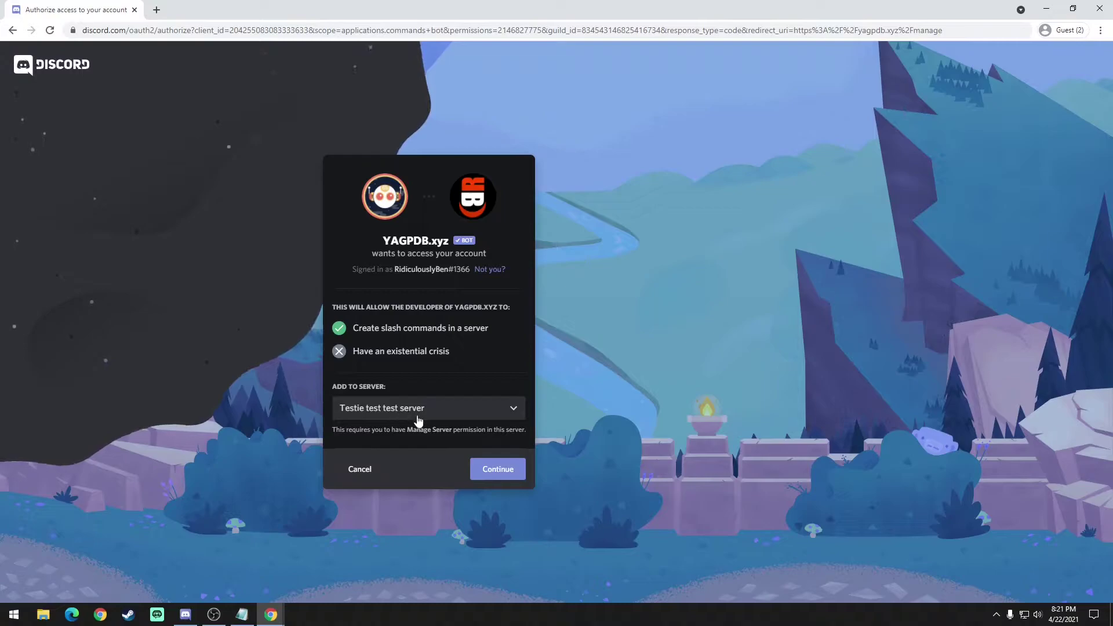
Step: Continue with Testie test test server, scroll through the permissions and authorize YAGPDB.xyz
{"action": "left_click", "coordinate": [496, 468]}
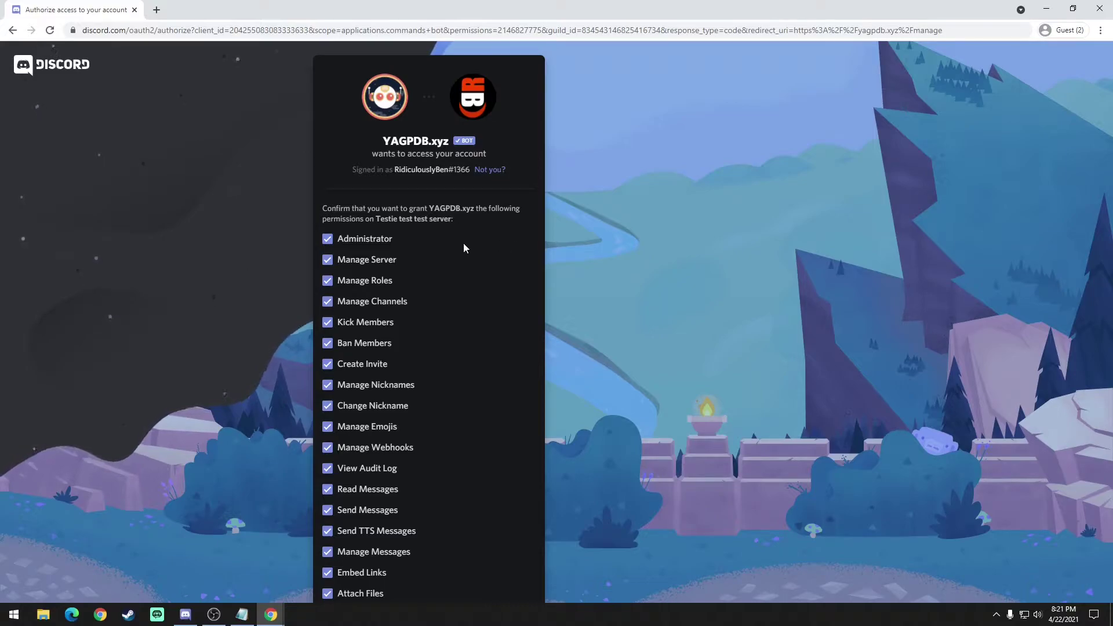
{"action": "scroll", "coordinate": [482, 264], "scroll_direction": "down", "scroll_amount": 1}
{"action": "scroll", "coordinate": [484, 268], "scroll_direction": "down", "scroll_amount": 3}
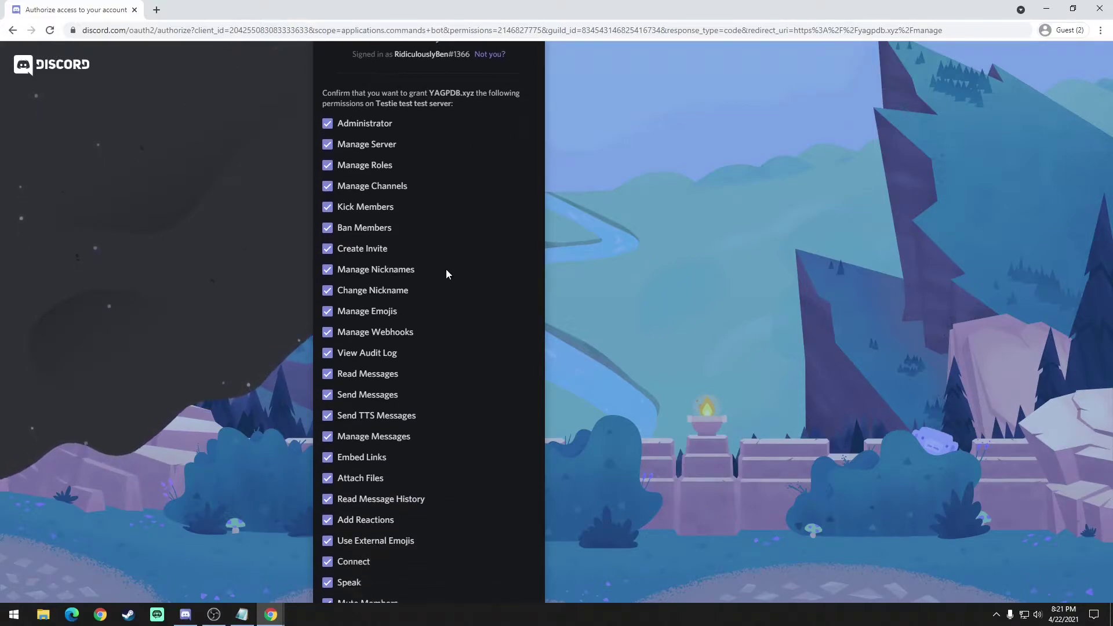
{"action": "scroll", "coordinate": [400, 306], "scroll_direction": "down", "scroll_amount": 4}
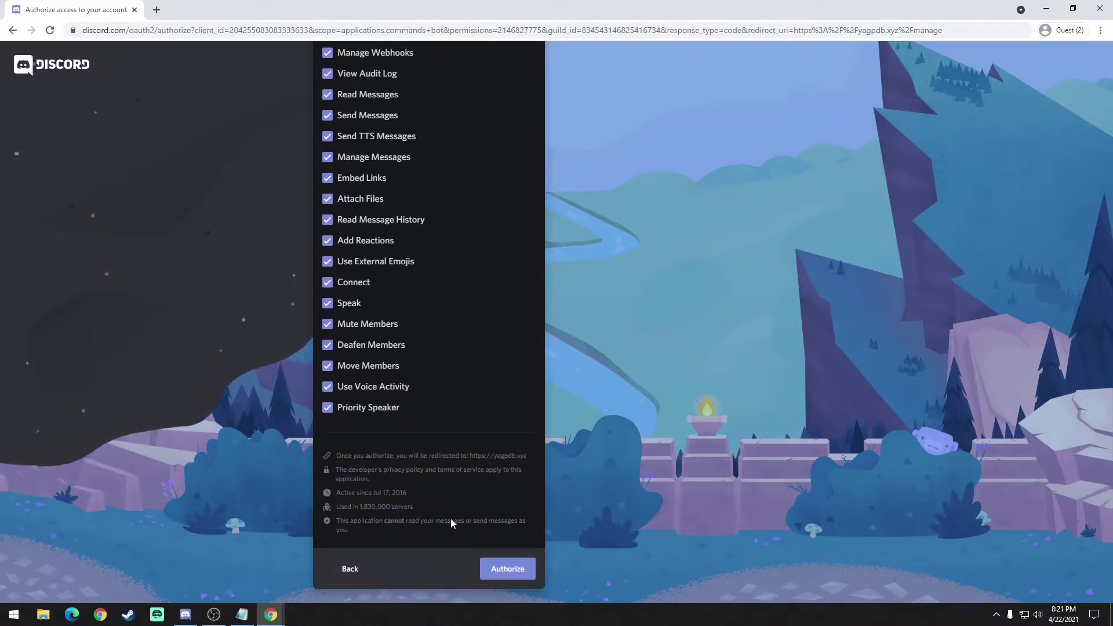
{"action": "left_click", "coordinate": [507, 570]}
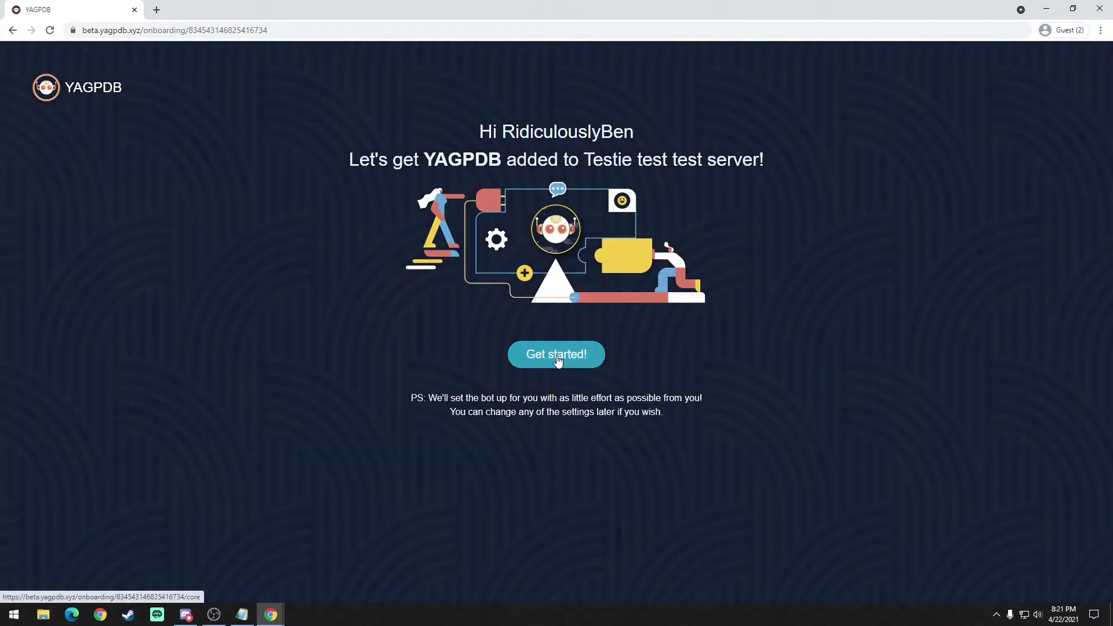
Step: Run the YAGPDB setup wizard with default Core settings, finish it and skip to the dashboard
{"action": "left_click", "coordinate": [557, 355]}
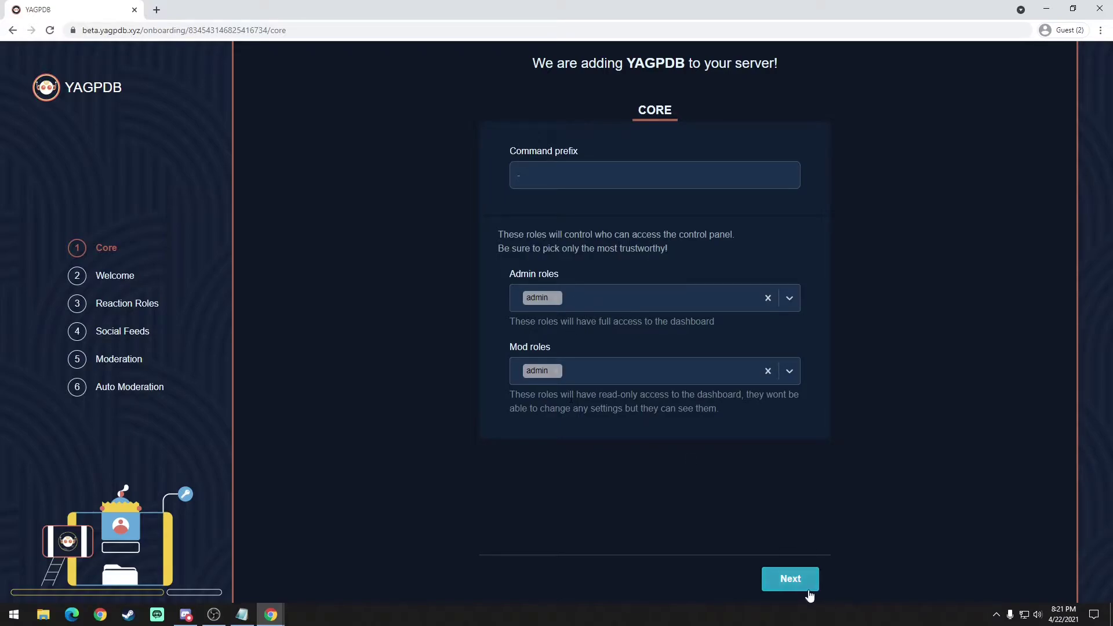
{"action": "double_click", "coordinate": [530, 171]}
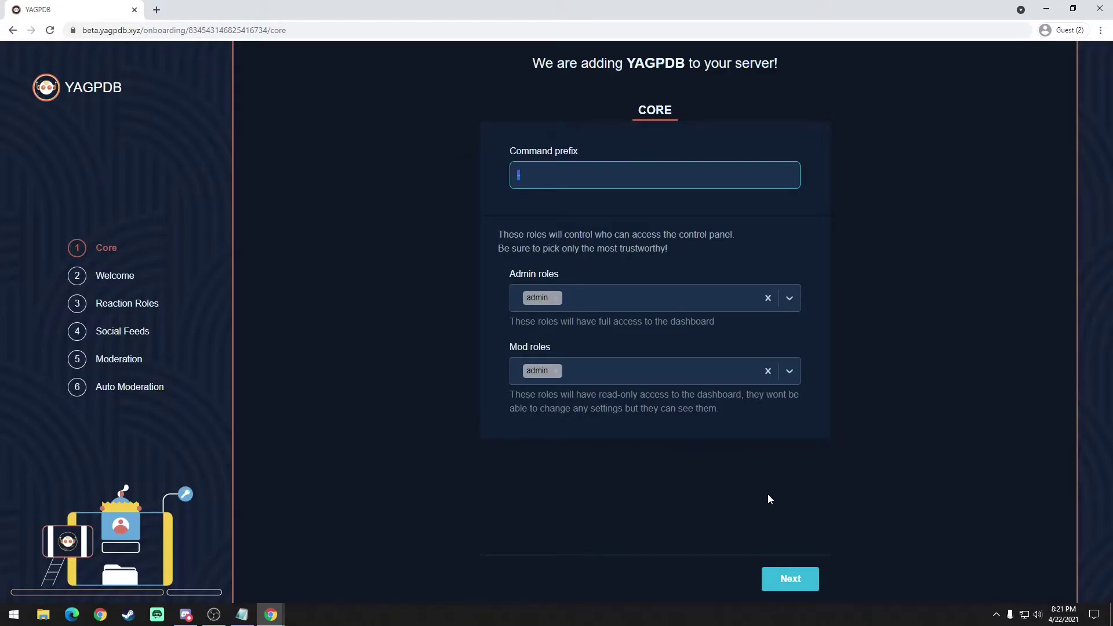
{"action": "left_click", "coordinate": [788, 578]}
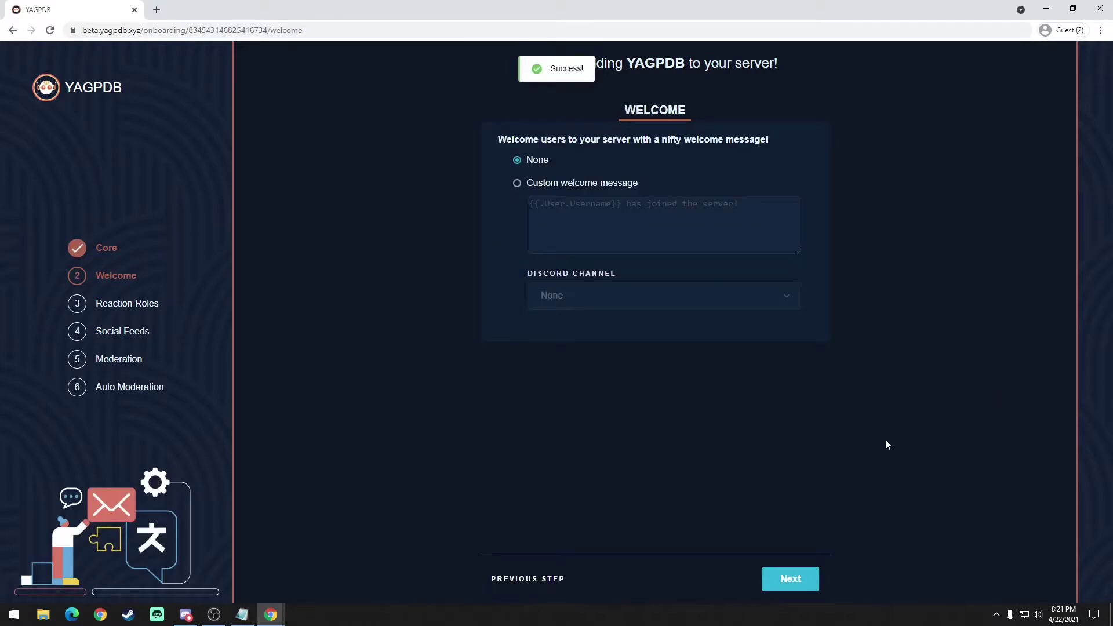
{"action": "left_click", "coordinate": [792, 580]}
{"action": "left_click", "coordinate": [792, 579]}
{"action": "left_click", "coordinate": [792, 580]}
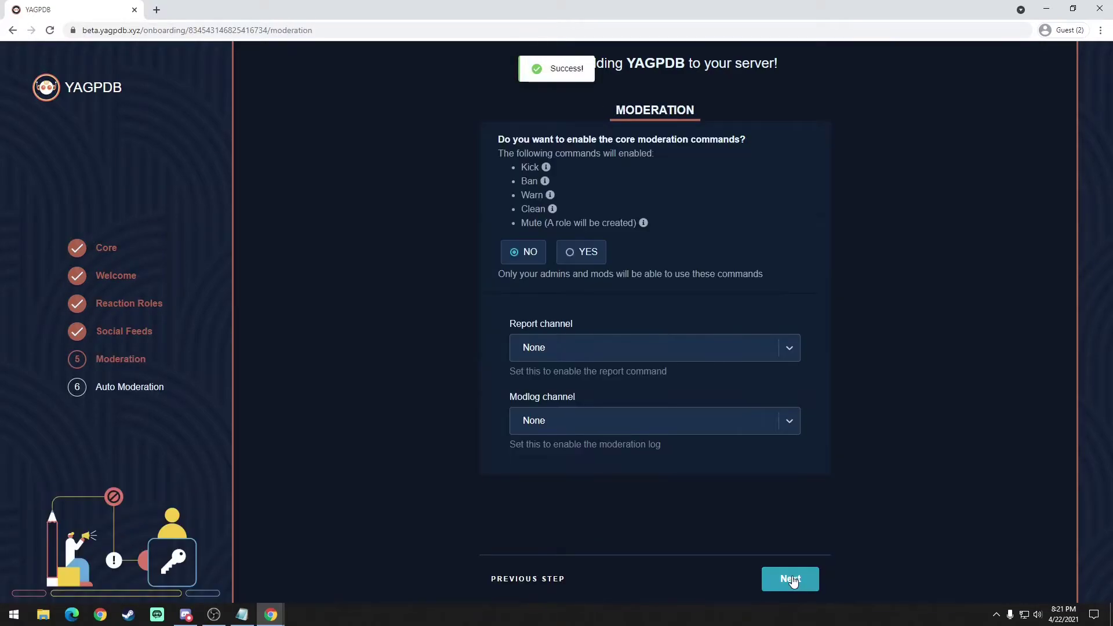
{"action": "left_click", "coordinate": [791, 579]}
{"action": "left_click", "coordinate": [792, 579]}
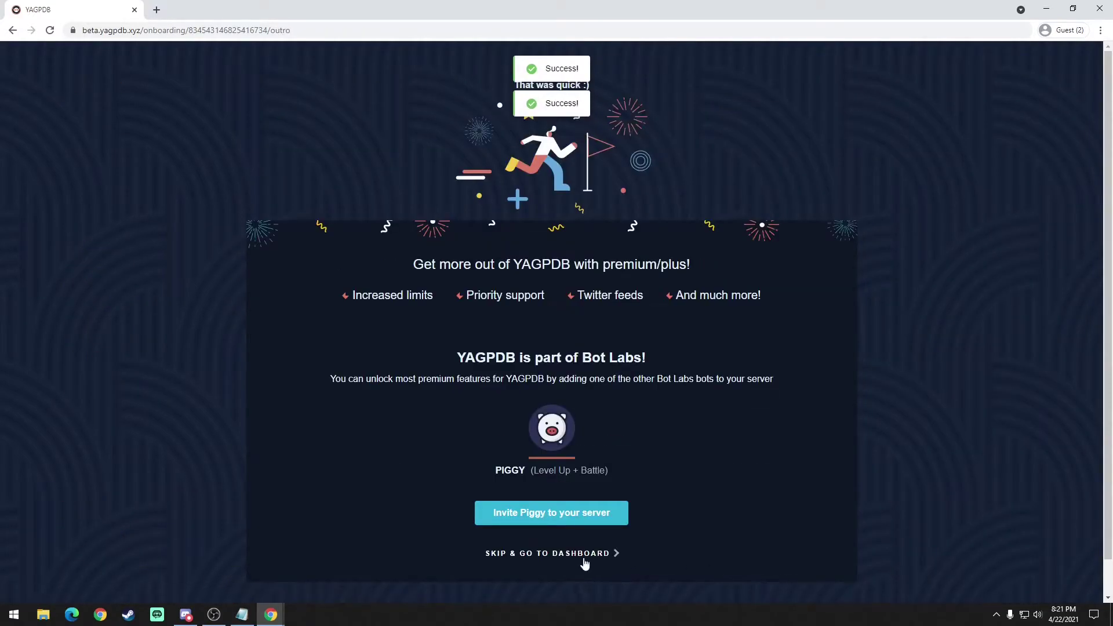
{"action": "left_click", "coordinate": [581, 555]}
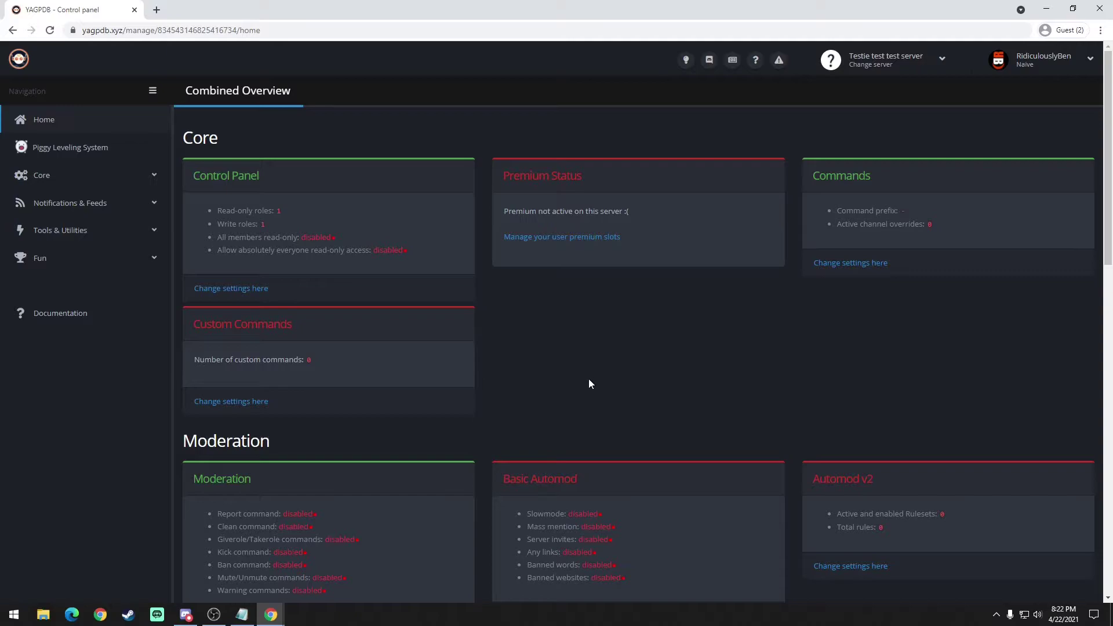
Step: In Discord's Server Settings Roles, drag YAGPDB.xyz above admin to the top, then close settings
{"action": "left_click", "coordinate": [187, 615]}
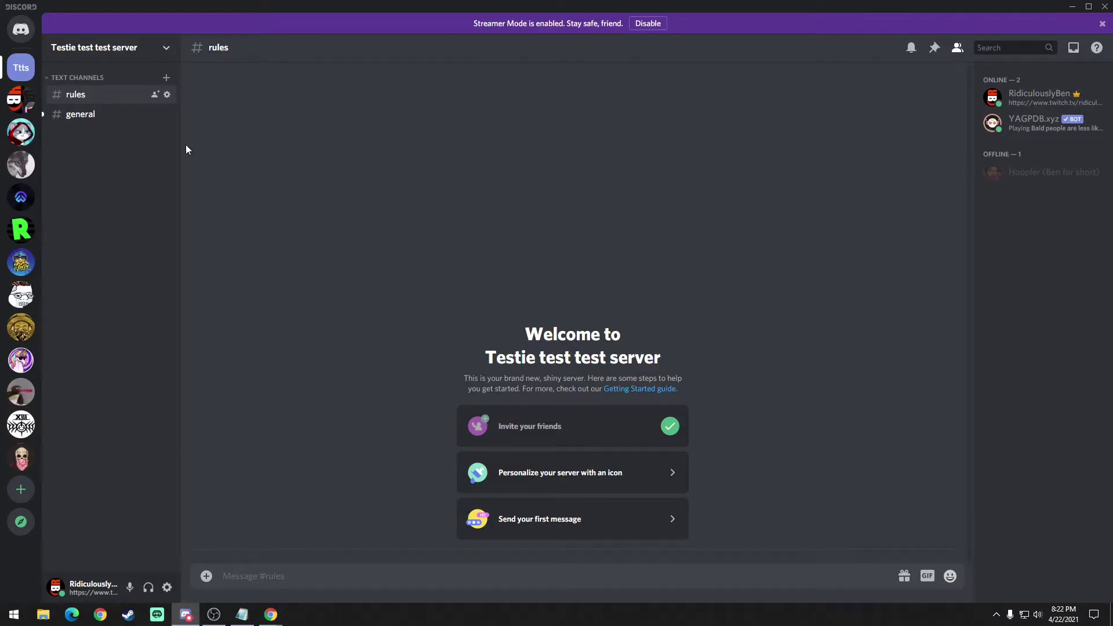
{"action": "left_click", "coordinate": [136, 52]}
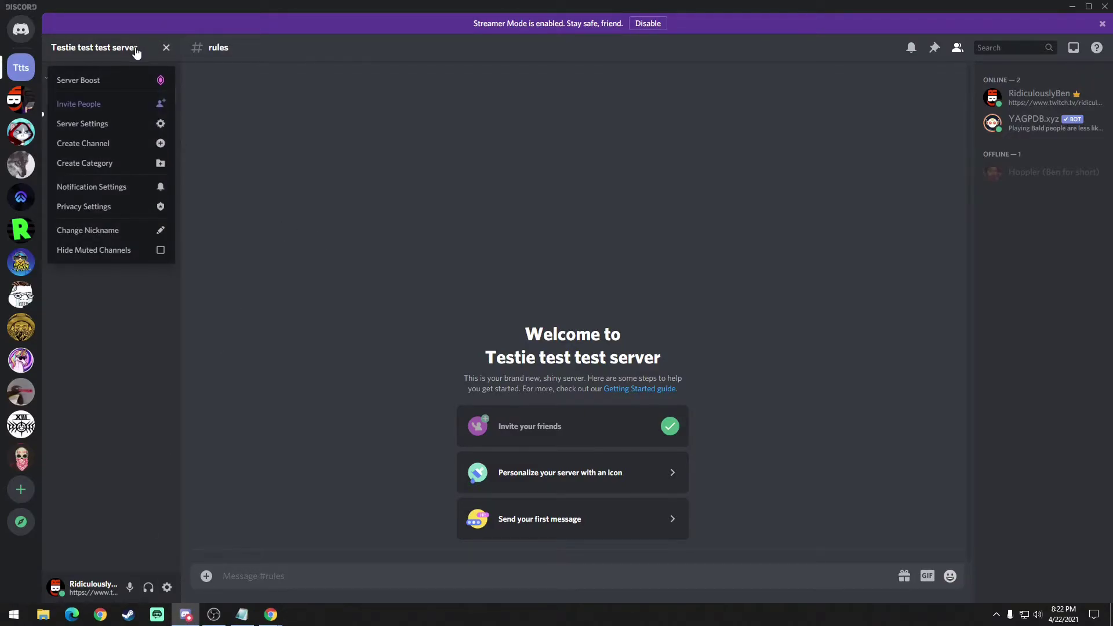
{"action": "left_click", "coordinate": [111, 127]}
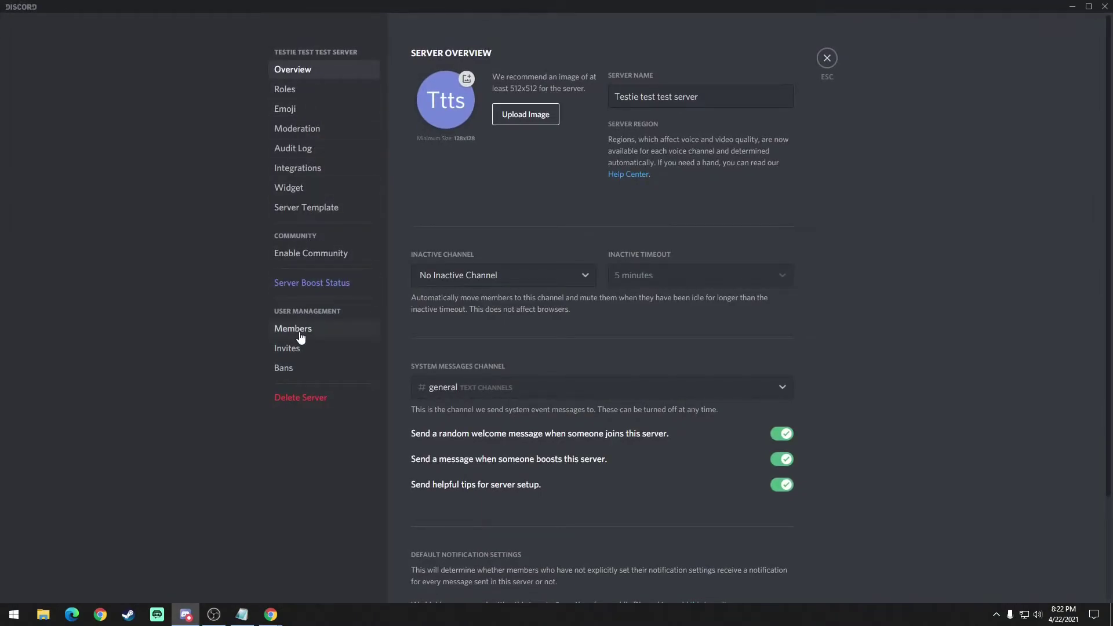
{"action": "left_click", "coordinate": [295, 94]}
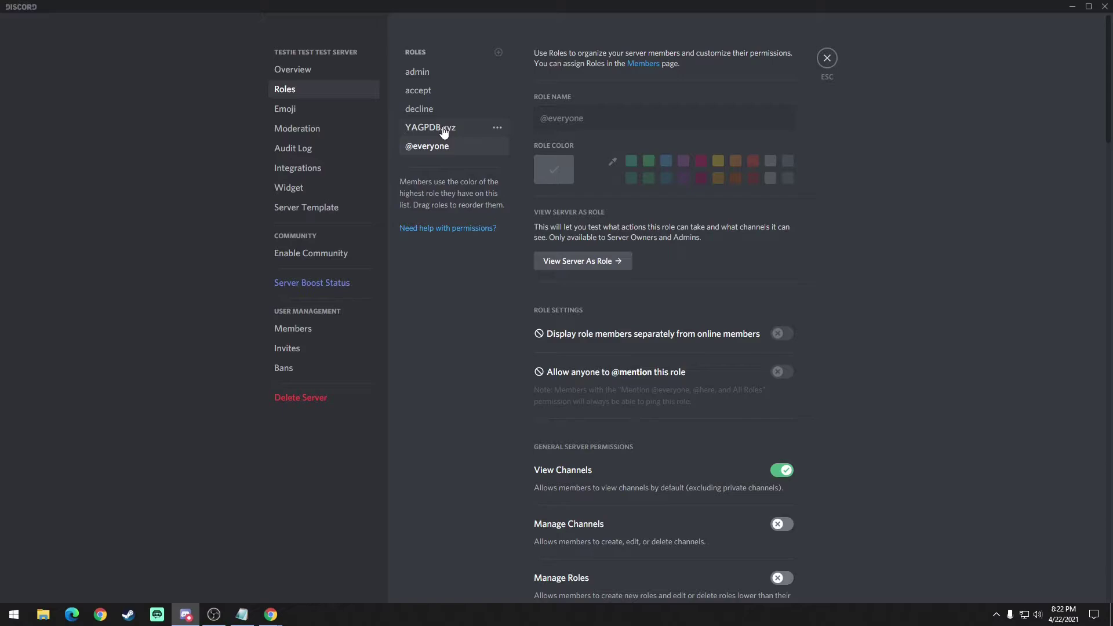
{"action": "left_click_drag", "start_coordinate": [444, 133], "coordinate": [442, 90]}
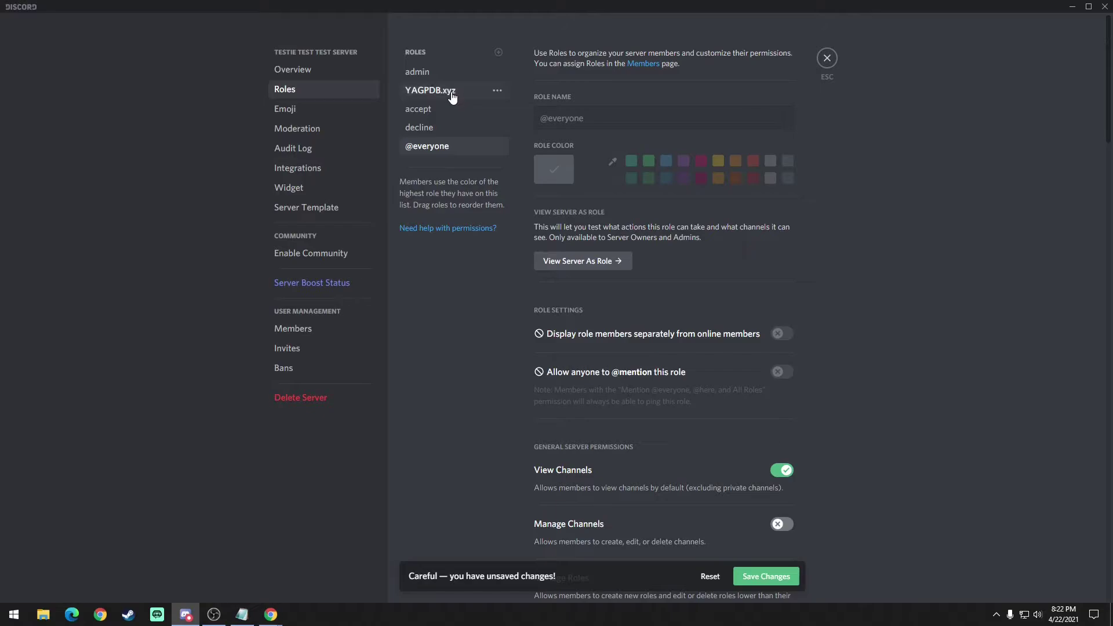
{"action": "left_click_drag", "start_coordinate": [452, 99], "coordinate": [452, 73]}
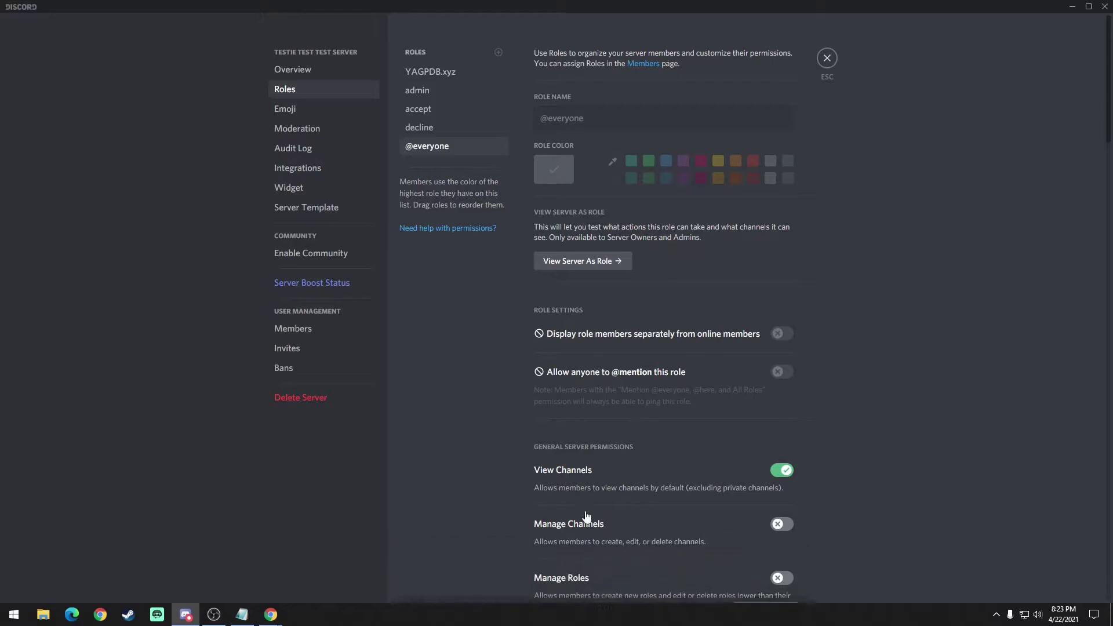
{"action": "left_click", "coordinate": [827, 59]}
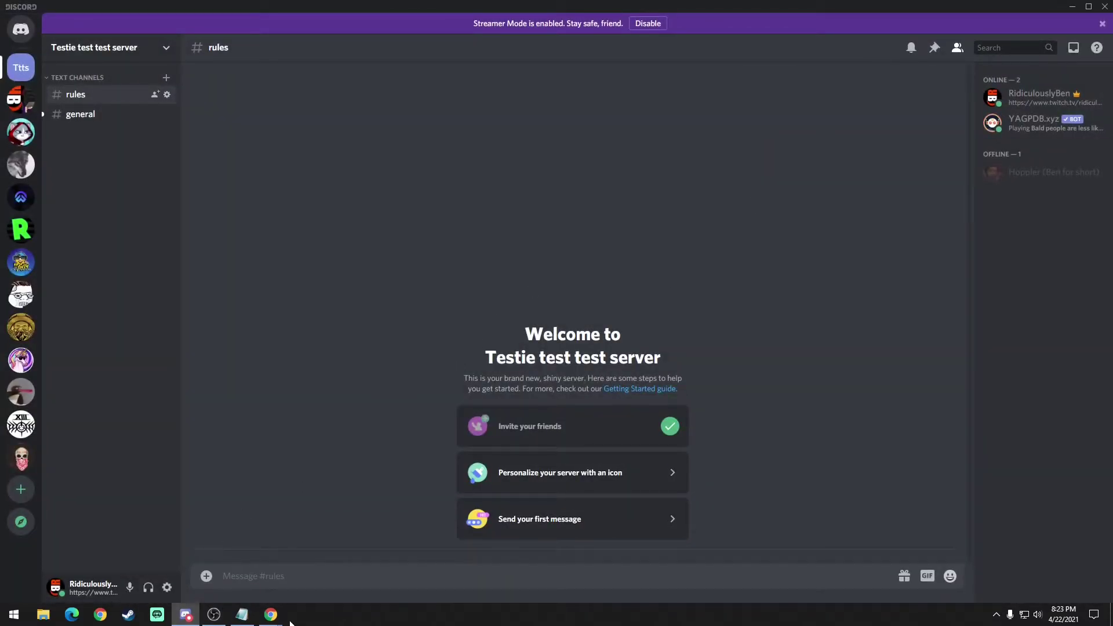
Step: In YAGPDB's Autorole settings, choose decline as the role given automatically
{"action": "mouse_move", "coordinate": [288, 622]}
{"action": "left_click", "coordinate": [209, 562]}
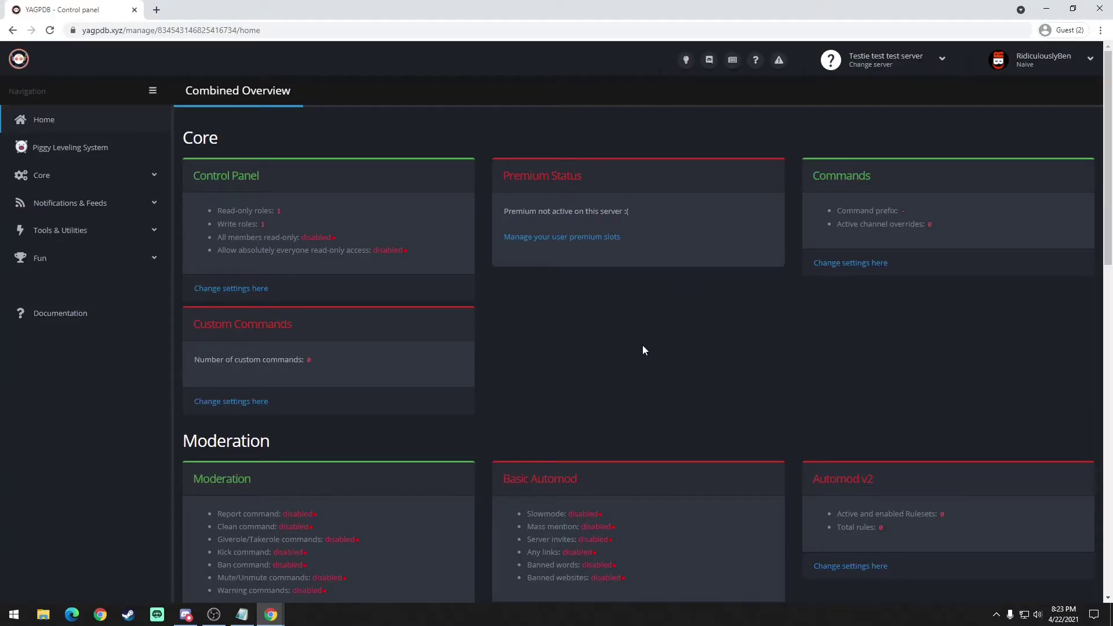
{"action": "left_click", "coordinate": [144, 235]}
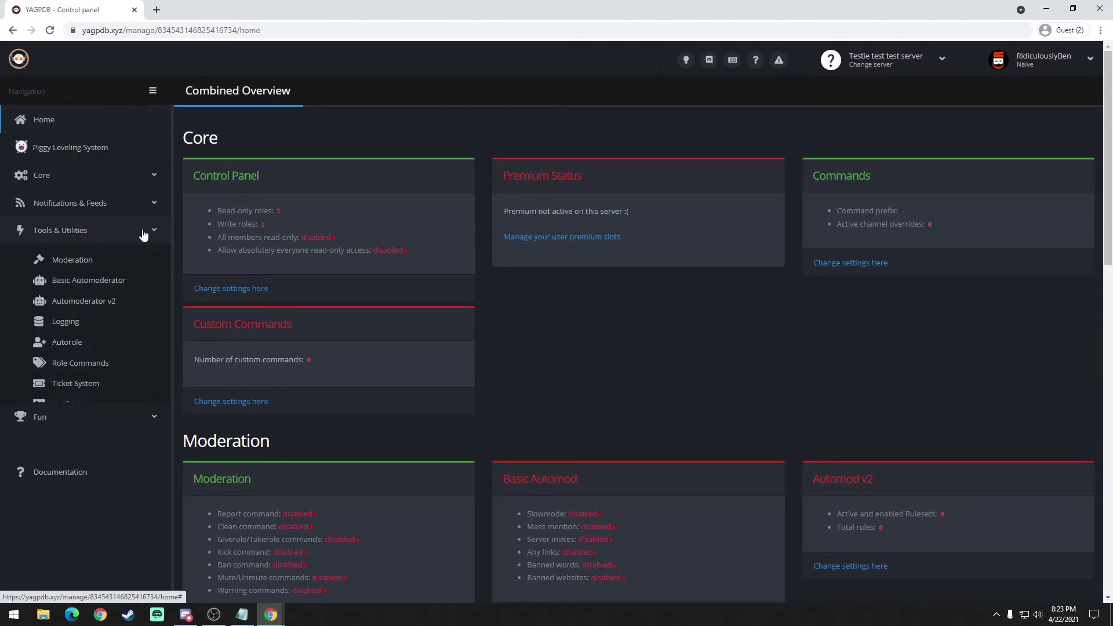
{"action": "left_click", "coordinate": [85, 345]}
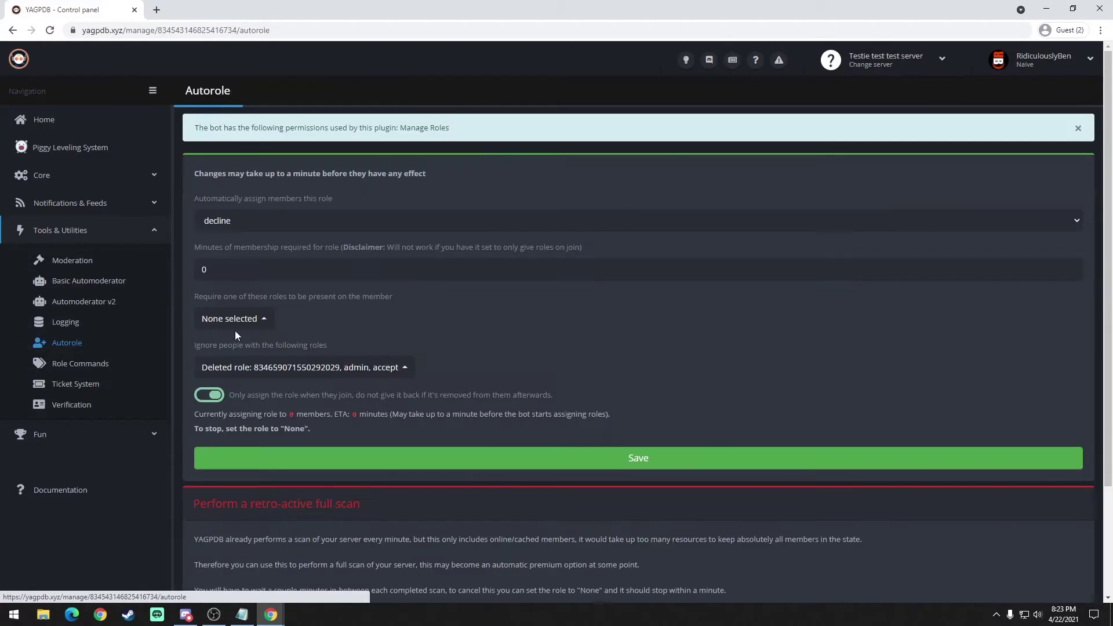
{"action": "left_click", "coordinate": [555, 221]}
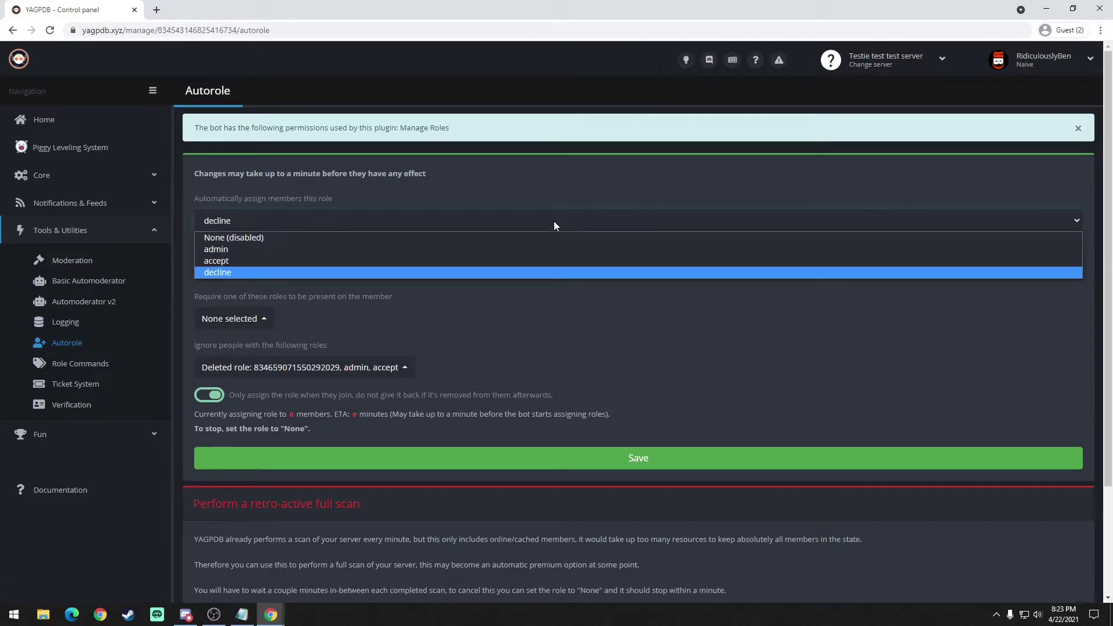
{"action": "left_click", "coordinate": [212, 272]}
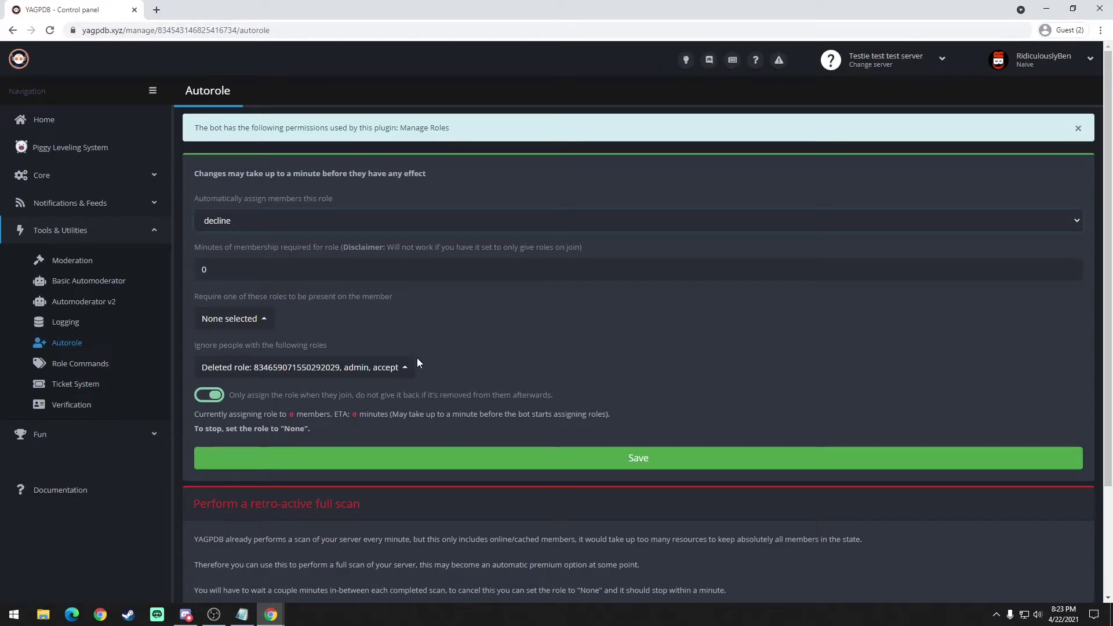
Step: Untick the deleted, admin and accept ignore roles and save the Autorole settings
{"action": "left_click", "coordinate": [390, 376]}
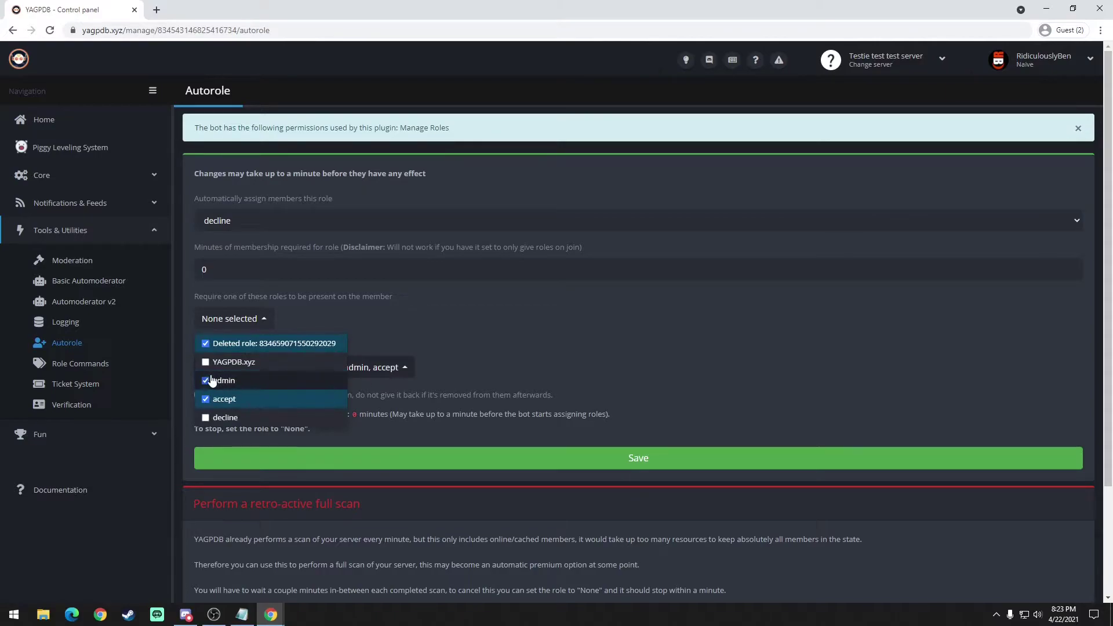
{"action": "left_click", "coordinate": [207, 345]}
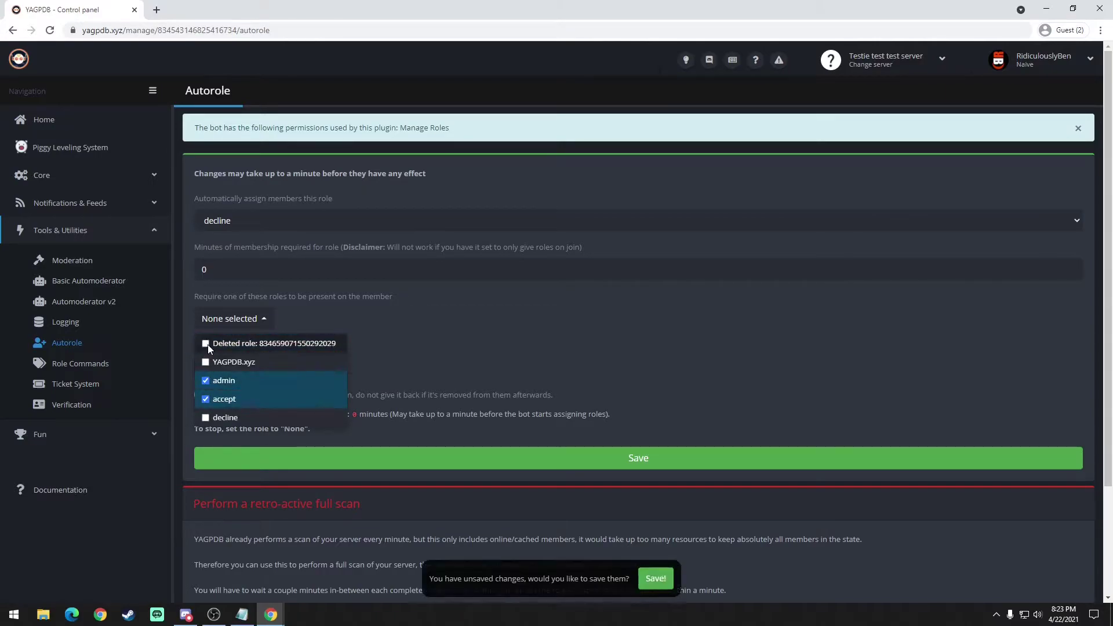
{"action": "left_click", "coordinate": [207, 380]}
{"action": "left_click", "coordinate": [207, 398]}
{"action": "left_click", "coordinate": [482, 377]}
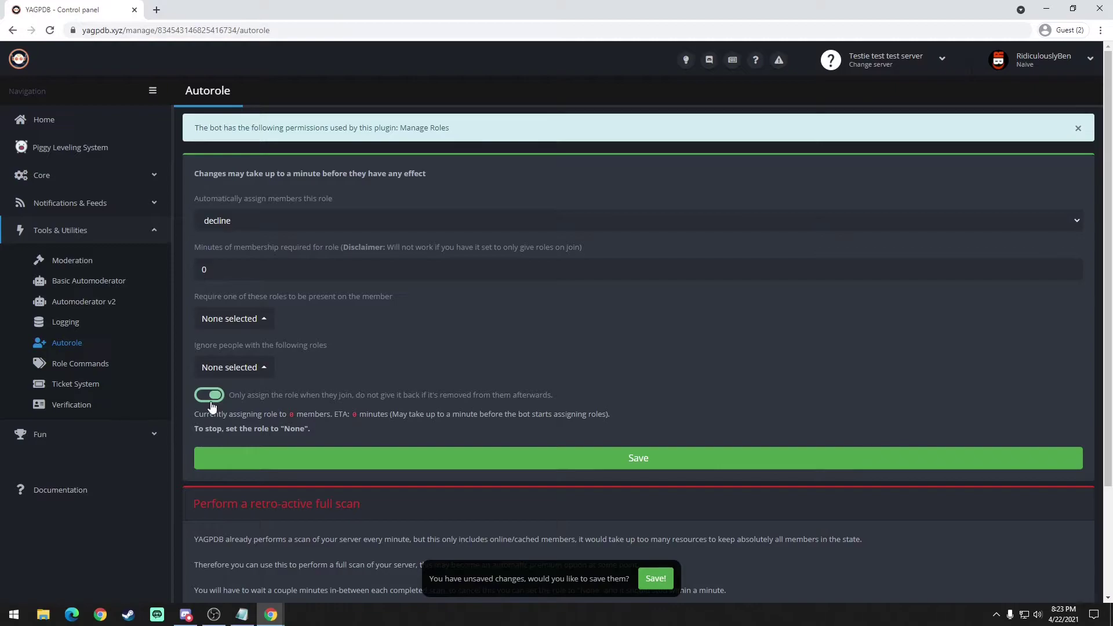
{"action": "left_click", "coordinate": [499, 458]}
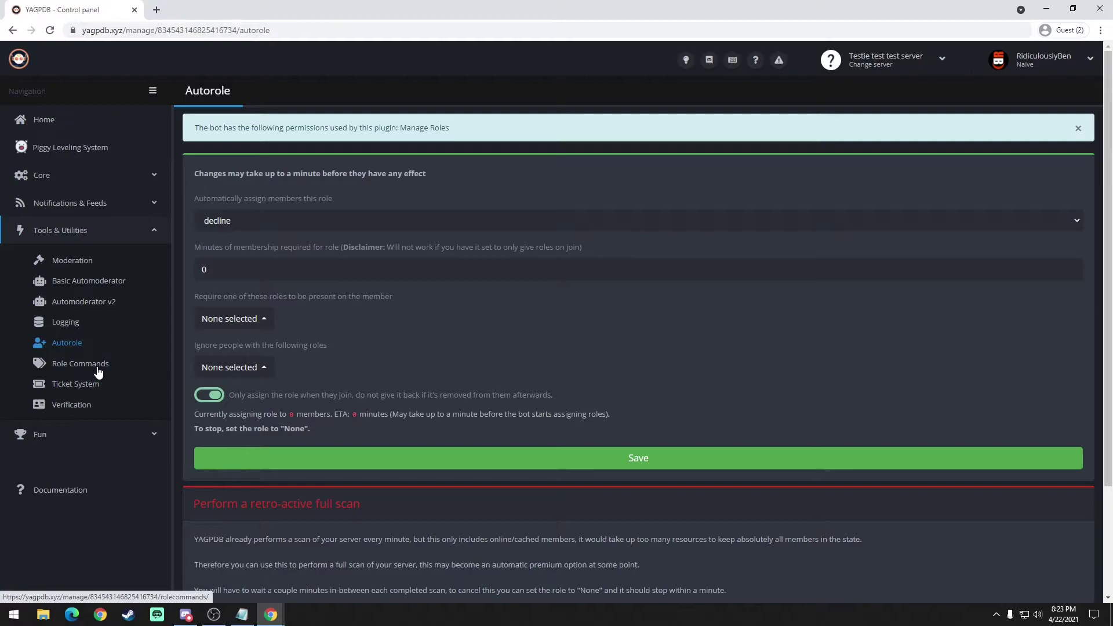
Step: Open Role Commands and name a new role group 'rules'
{"action": "left_click", "coordinate": [98, 371]}
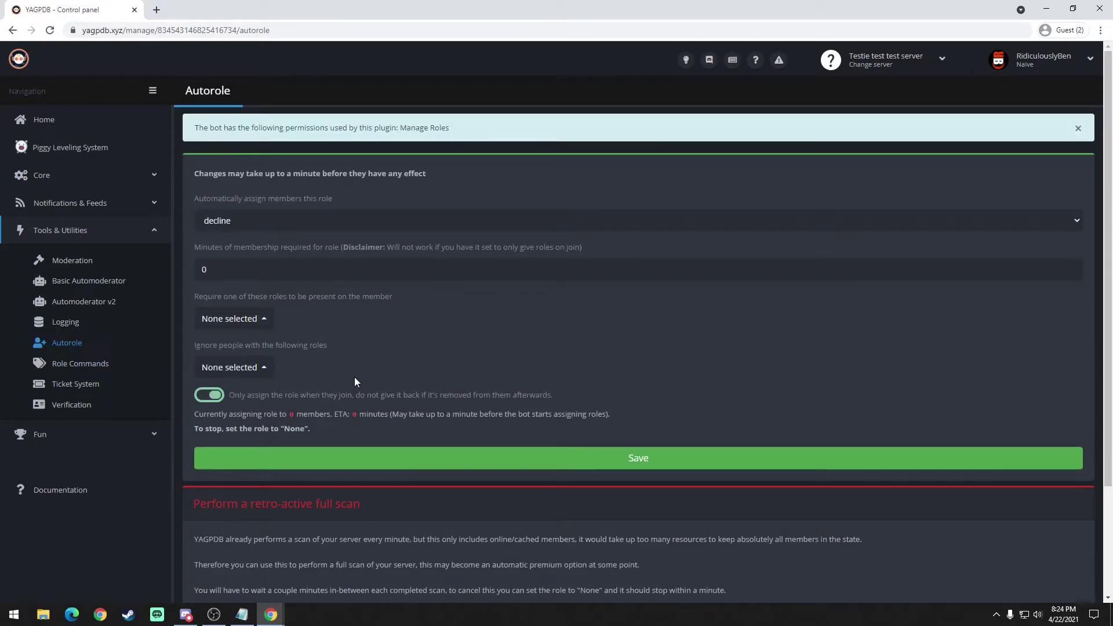
{"action": "left_click", "coordinate": [101, 369]}
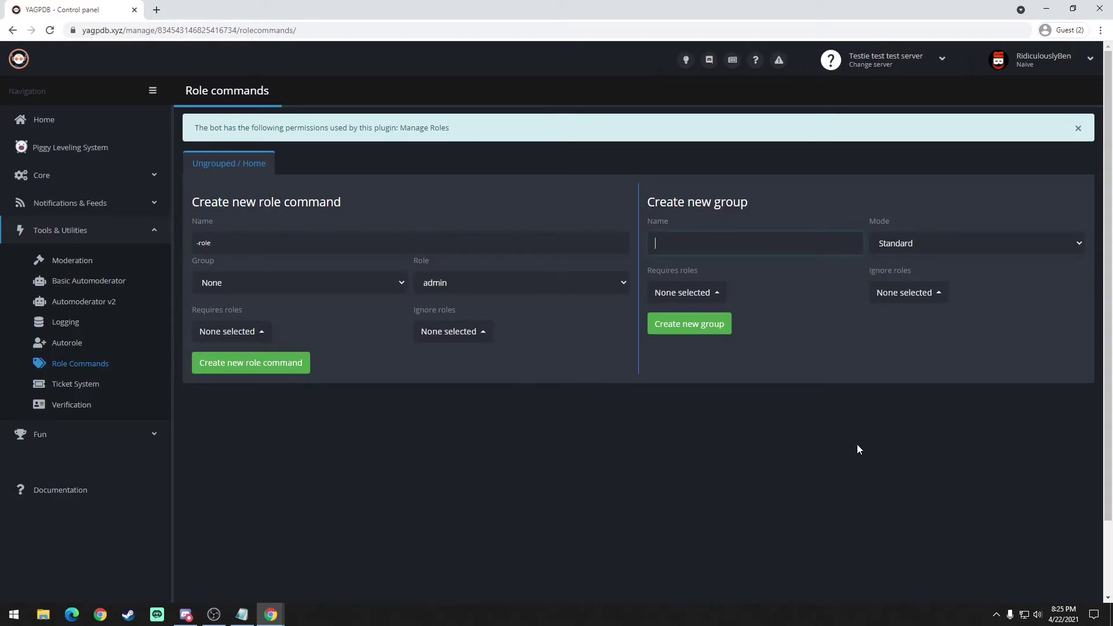
{"action": "type", "text": "accept"}
{"action": "double_click", "coordinate": [686, 250]}
{"action": "type", "text": "rules"}
Step: Set the rules group to Single mode, enable both toggles, require decline, and create it
{"action": "left_click", "coordinate": [916, 244]}
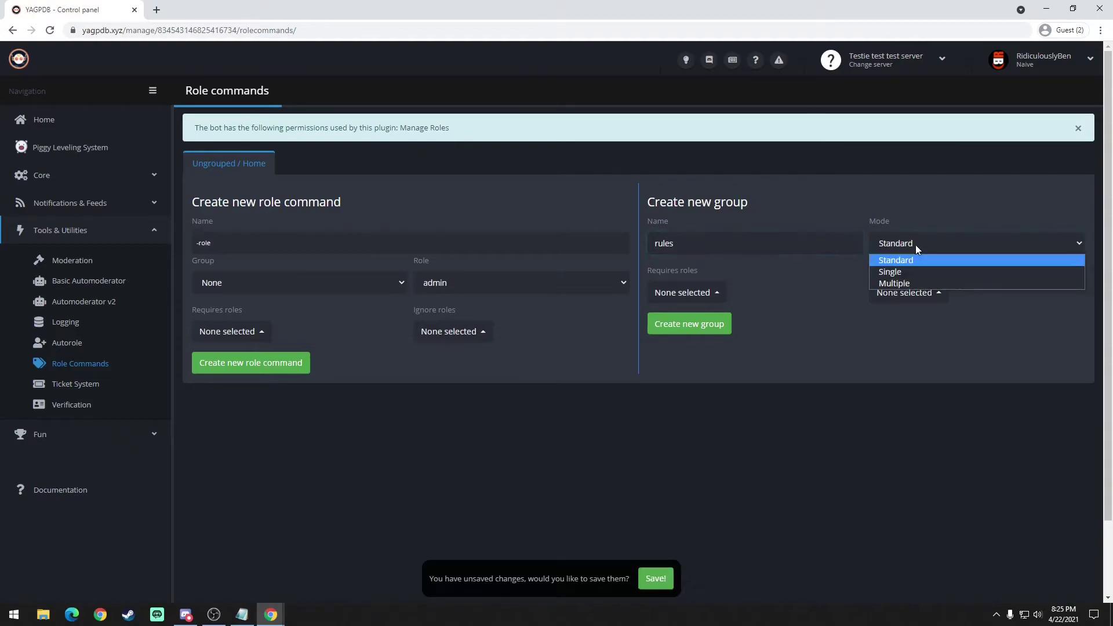
{"action": "left_click", "coordinate": [915, 274]}
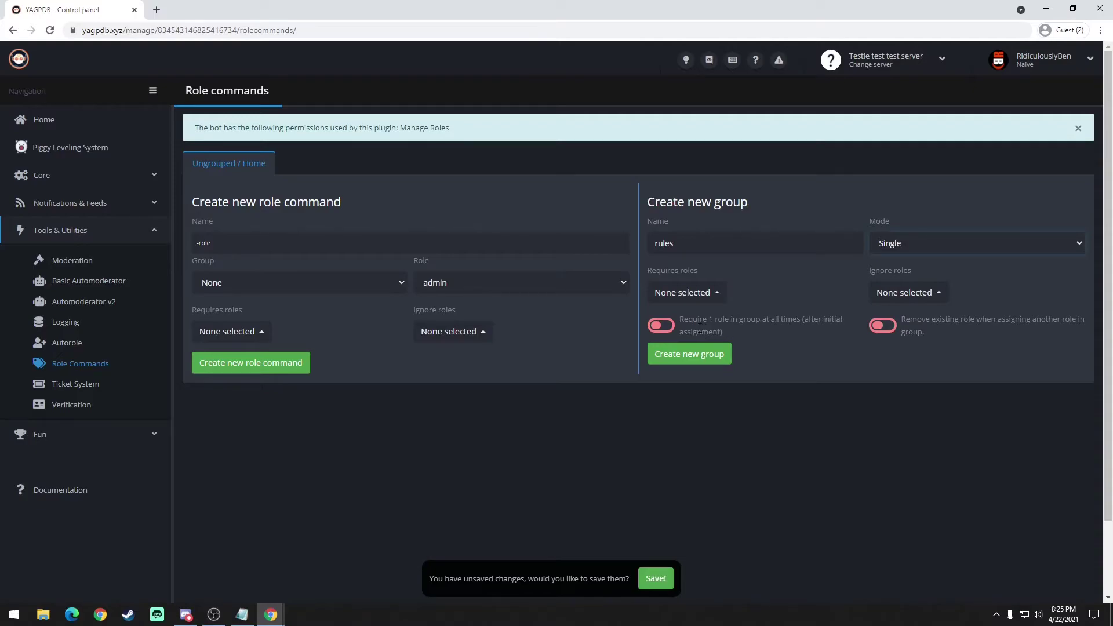
{"action": "left_click", "coordinate": [665, 331]}
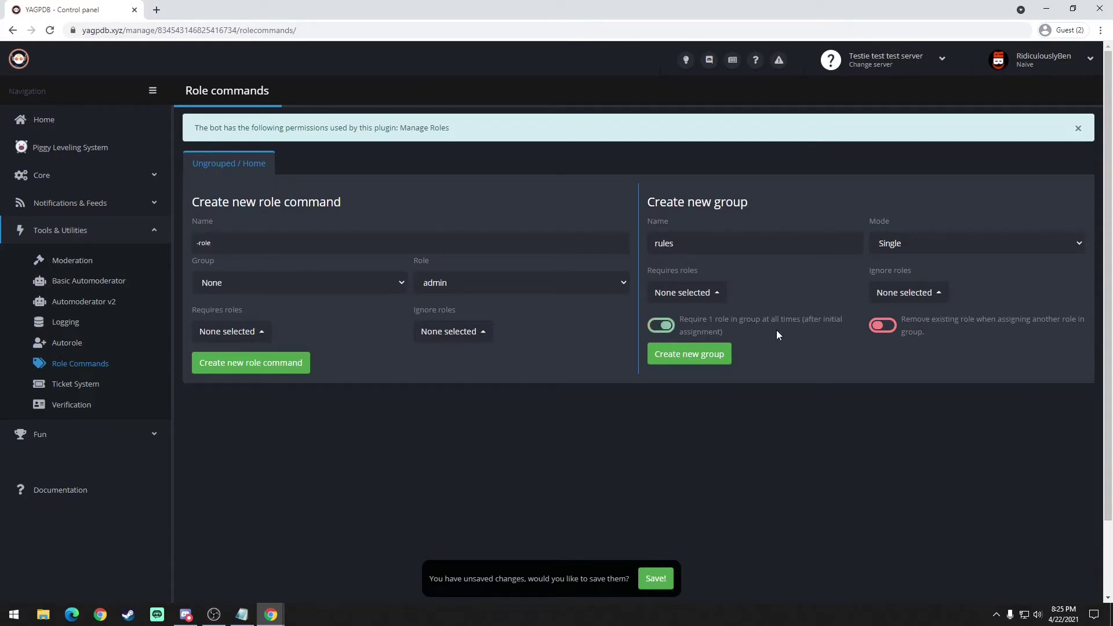
{"action": "left_click", "coordinate": [881, 326]}
{"action": "left_click", "coordinate": [712, 296]}
{"action": "left_click", "coordinate": [693, 341]}
{"action": "left_click", "coordinate": [620, 413]}
{"action": "left_click", "coordinate": [699, 354]}
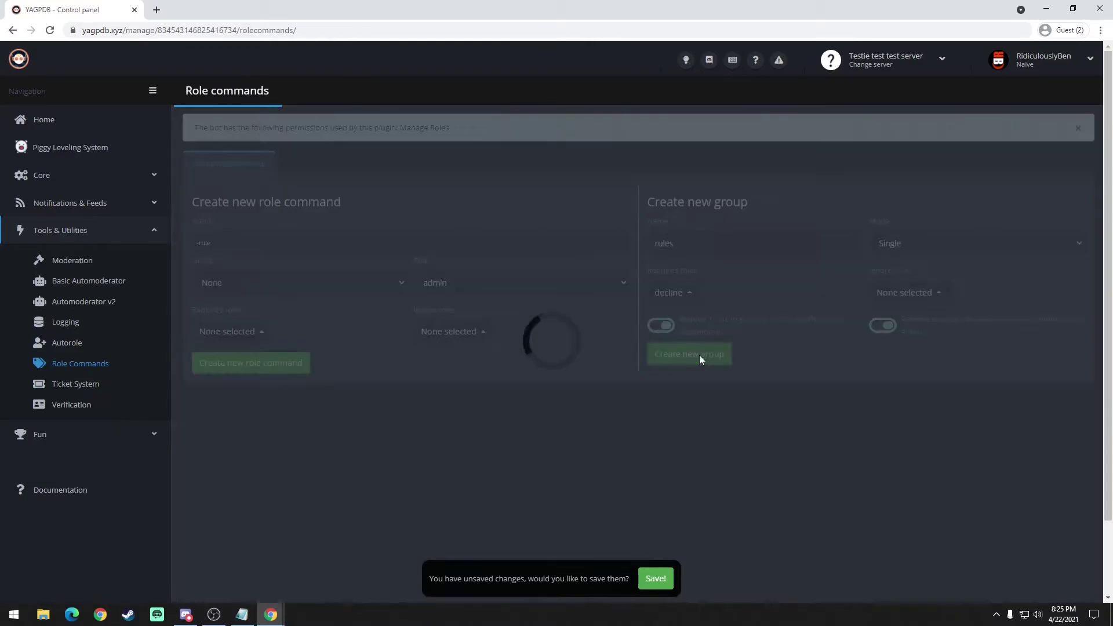
Step: Start a new role command named 'accept' that grants the accept role
{"action": "scroll", "coordinate": [602, 452], "scroll_direction": "down", "scroll_amount": 1}
{"action": "scroll", "coordinate": [602, 450], "scroll_direction": "up", "scroll_amount": 1}
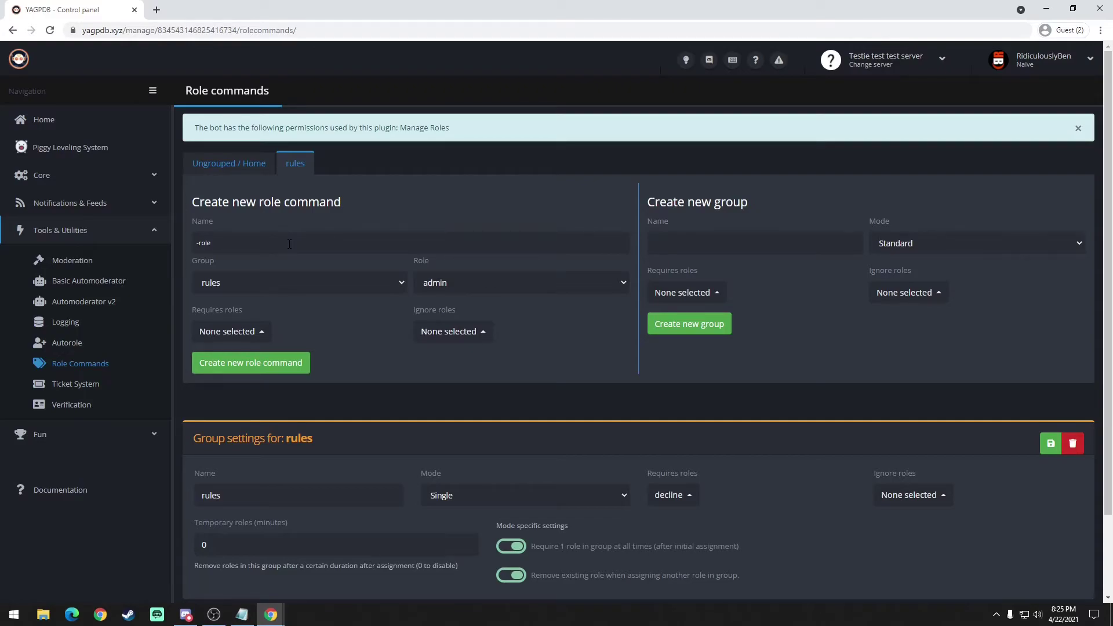
{"action": "type", "text": "accept"}
{"action": "left_click", "coordinate": [475, 286]}
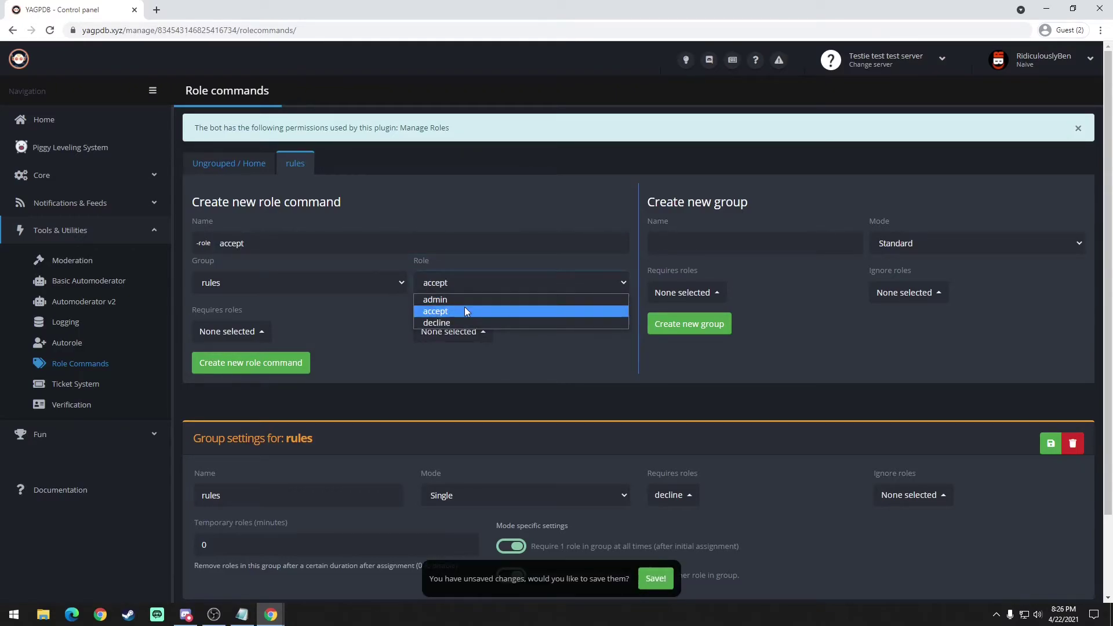
{"action": "left_click", "coordinate": [465, 312]}
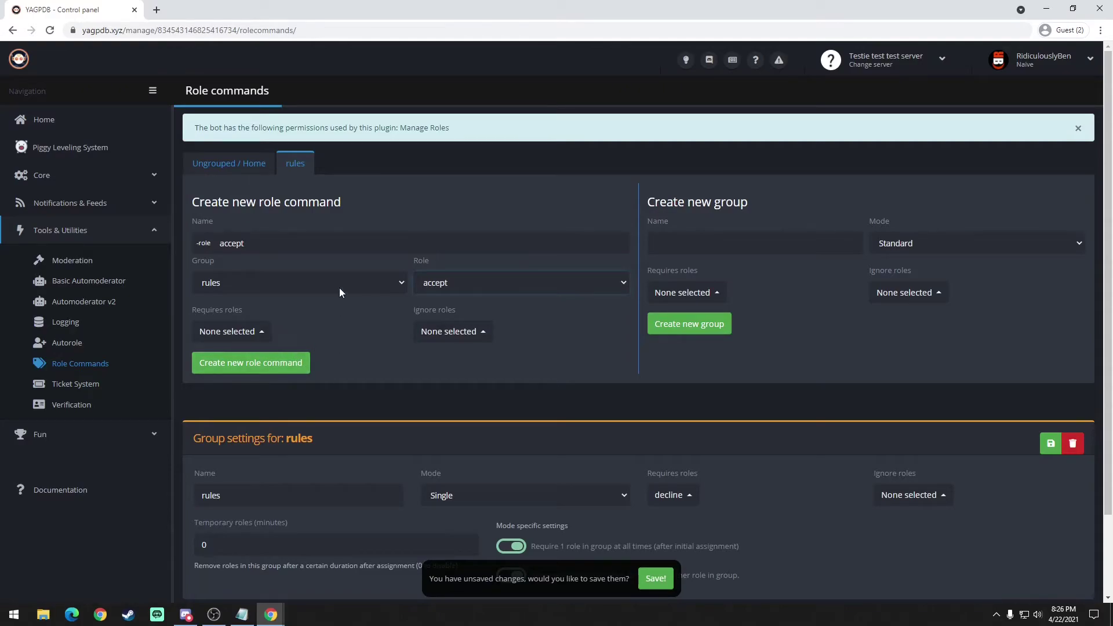
Step: Make the accept command require decline, create and save it, then return to Discord
{"action": "left_click", "coordinate": [242, 333]}
{"action": "left_click", "coordinate": [225, 382]}
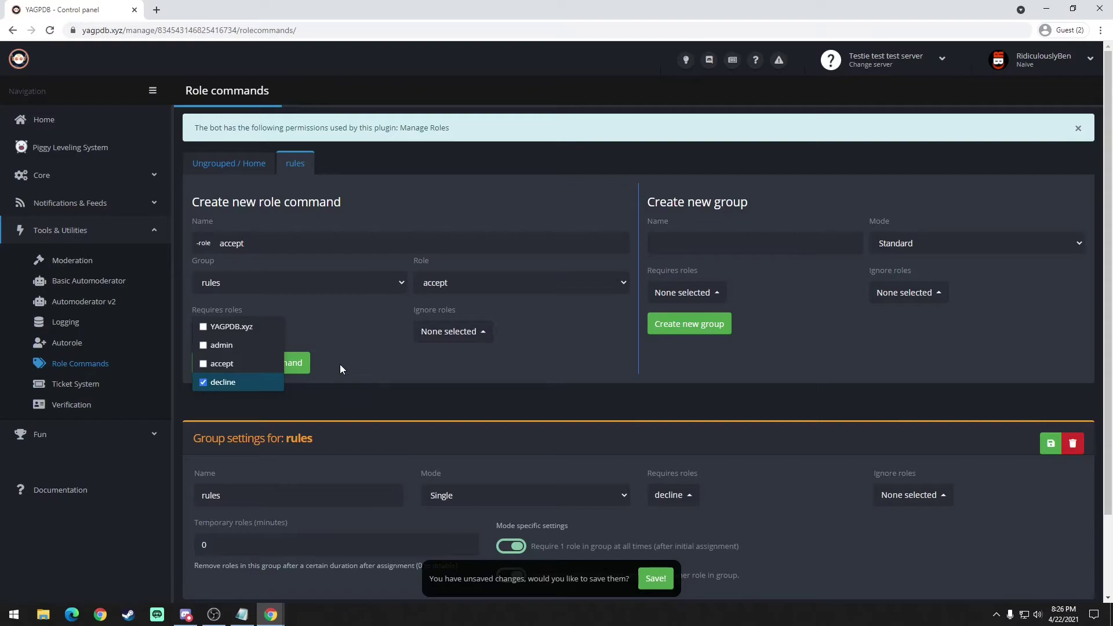
{"action": "left_click", "coordinate": [340, 368]}
{"action": "left_click", "coordinate": [277, 366]}
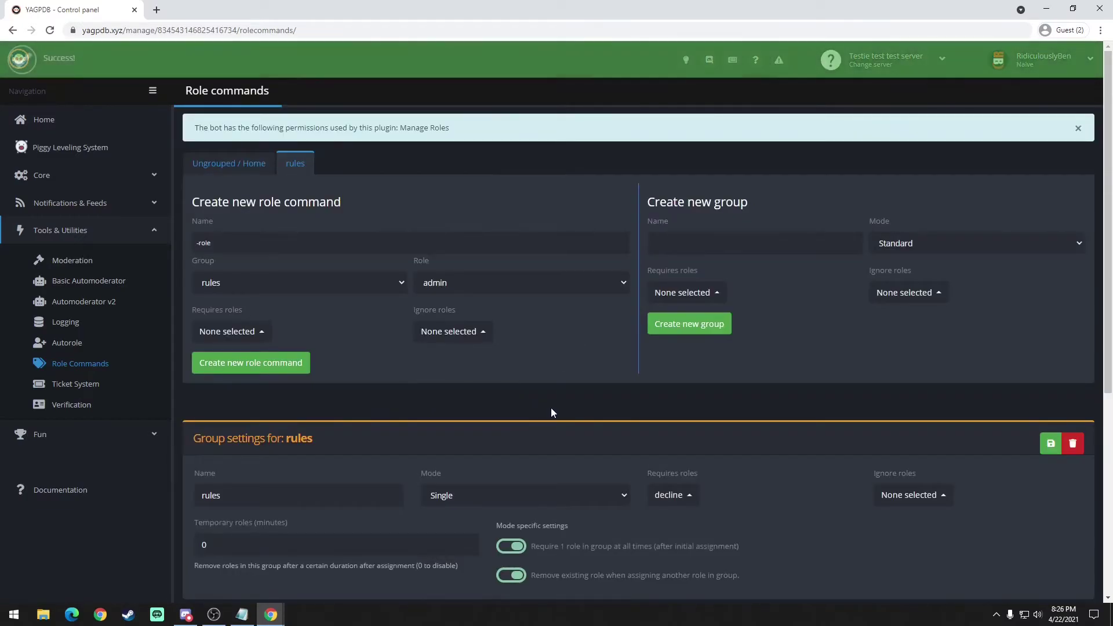
{"action": "scroll", "coordinate": [552, 408], "scroll_direction": "down", "scroll_amount": 4}
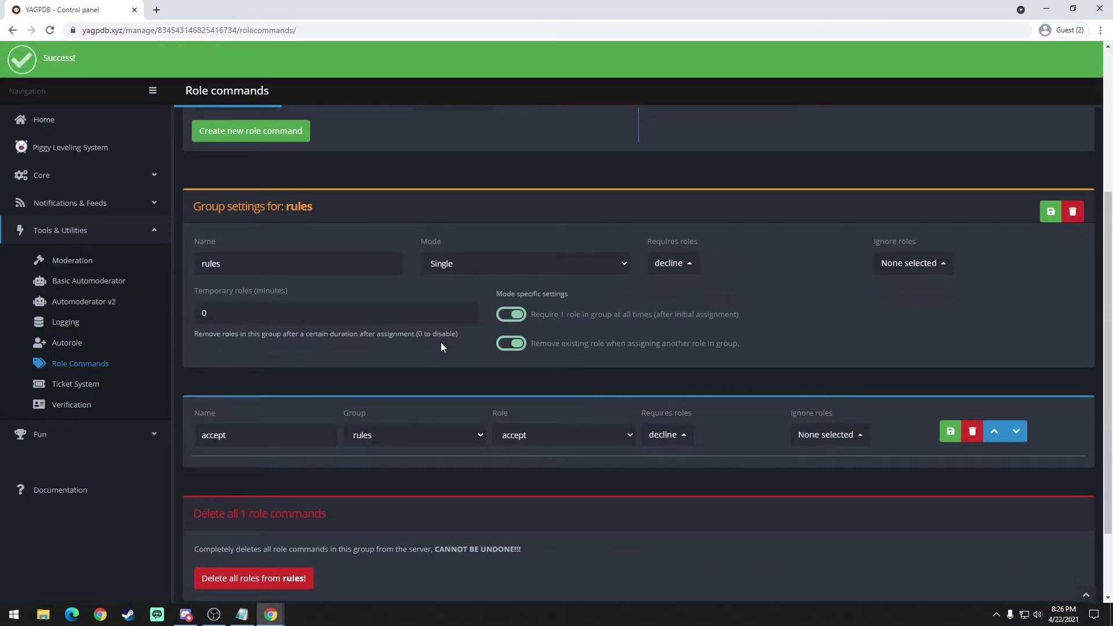
{"action": "left_click", "coordinate": [949, 433]}
{"action": "left_click", "coordinate": [186, 615]}
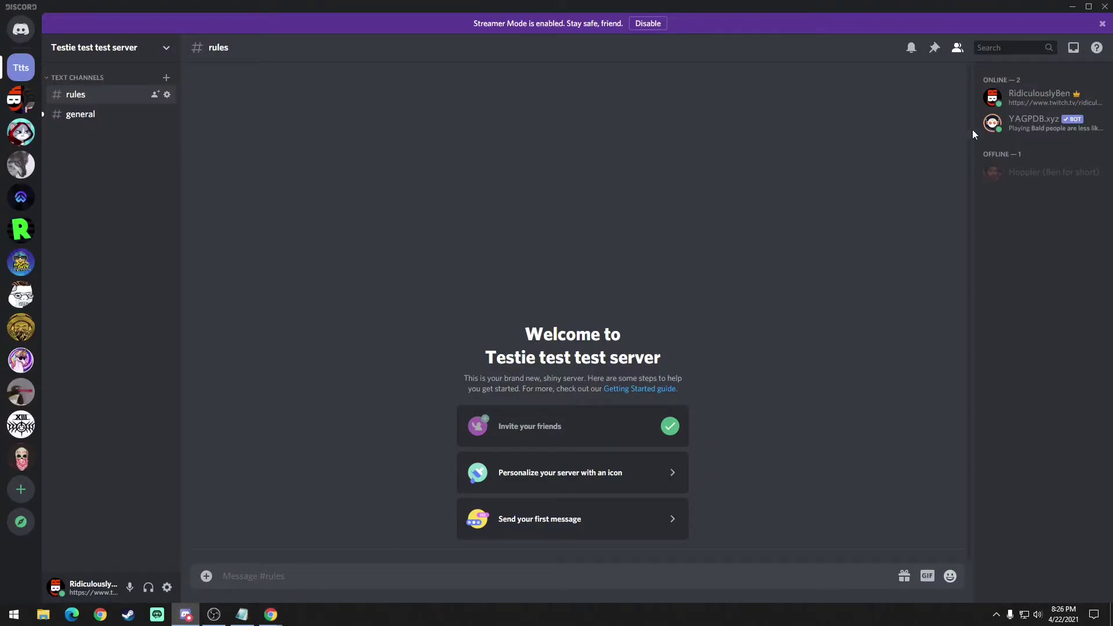
Step: Open the #general channel in the Testie test test server's sidebar
{"action": "left_click", "coordinate": [87, 114]}
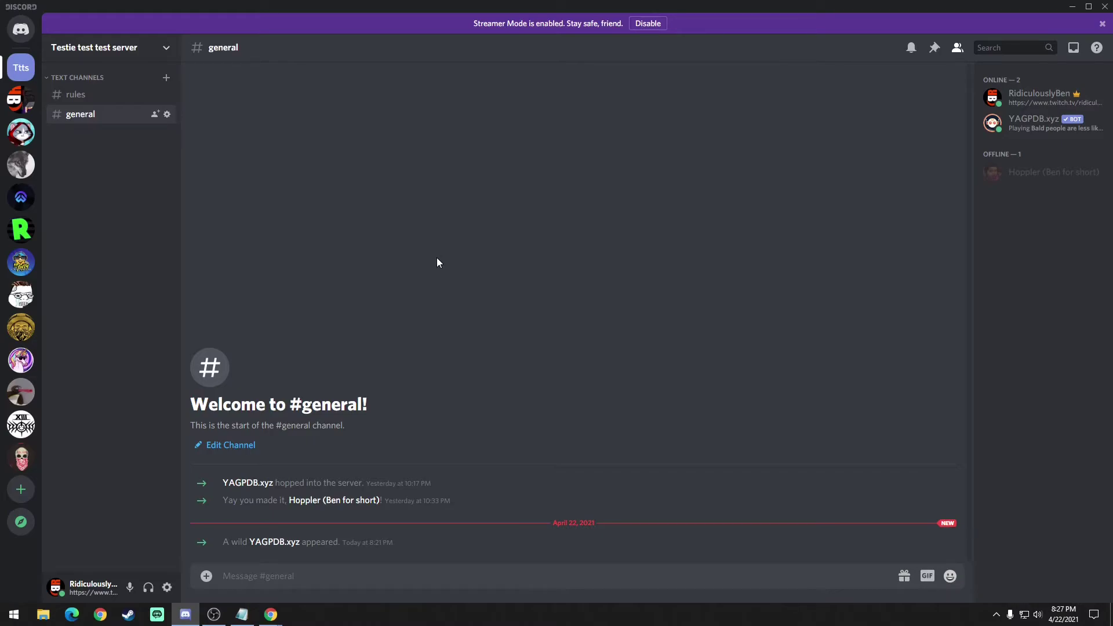
Step: Add the decline role to #general's channel permission overrides
{"action": "left_click", "coordinate": [168, 116]}
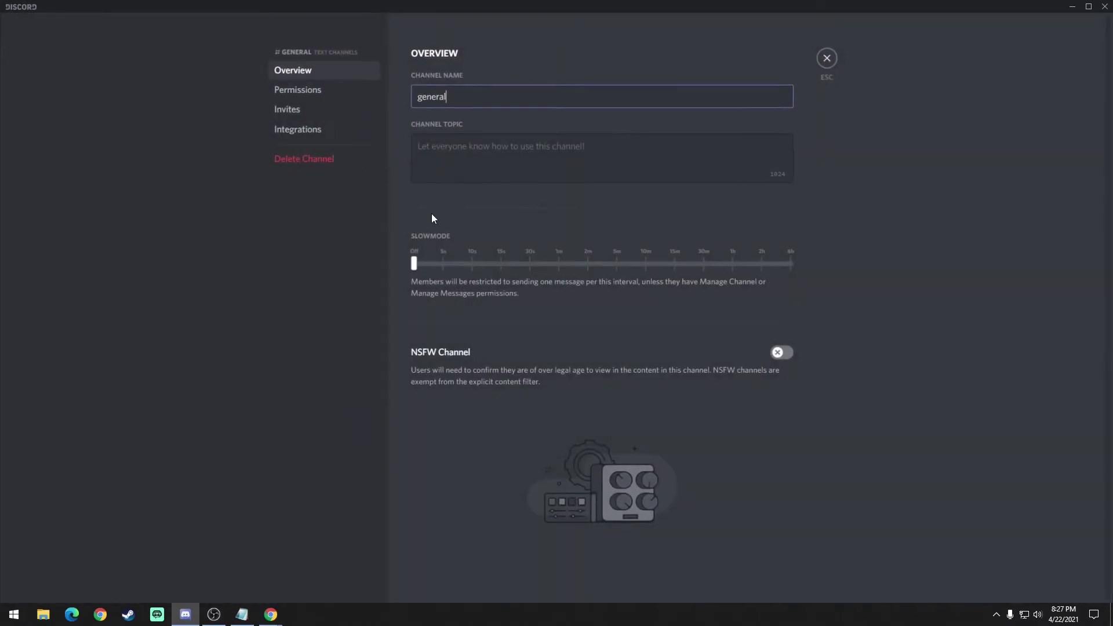
{"action": "left_click", "coordinate": [295, 91]}
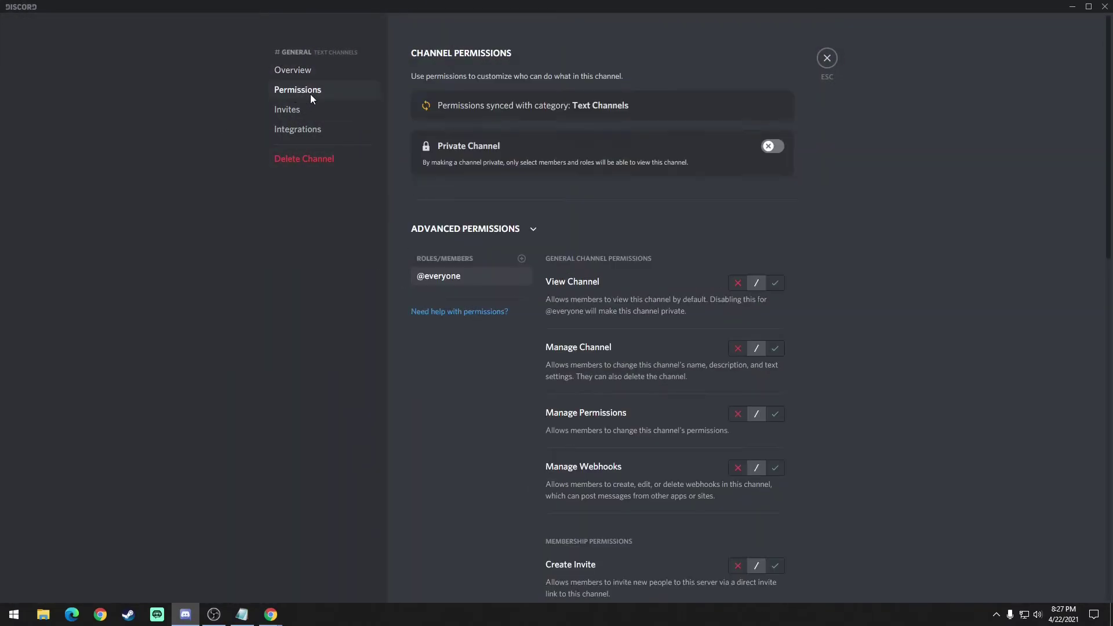
{"action": "left_click", "coordinate": [522, 260]}
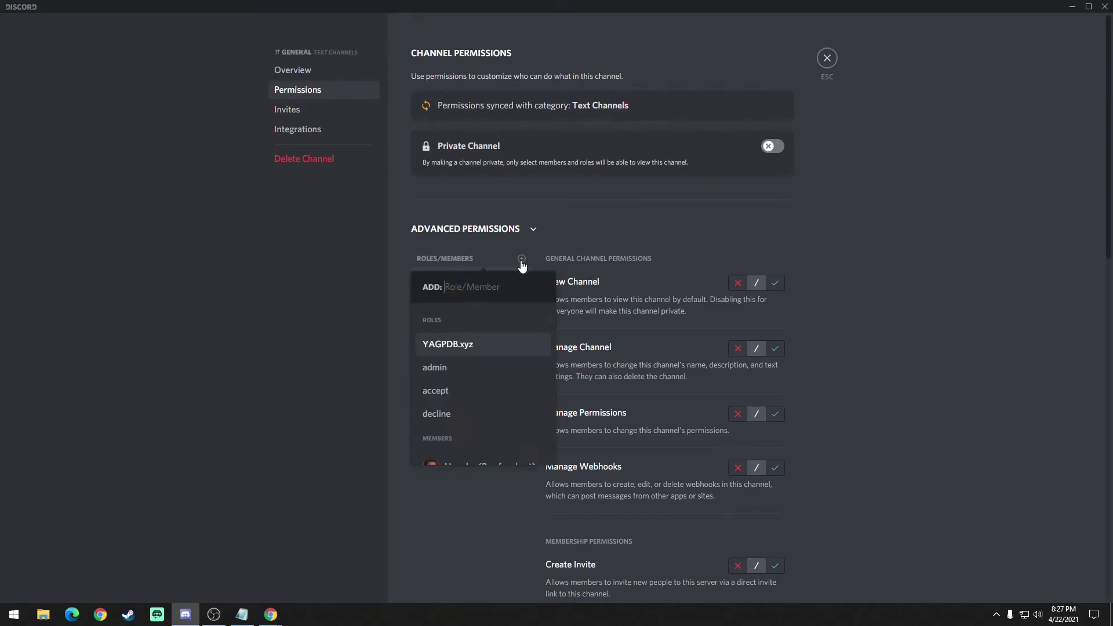
{"action": "left_click", "coordinate": [471, 418]}
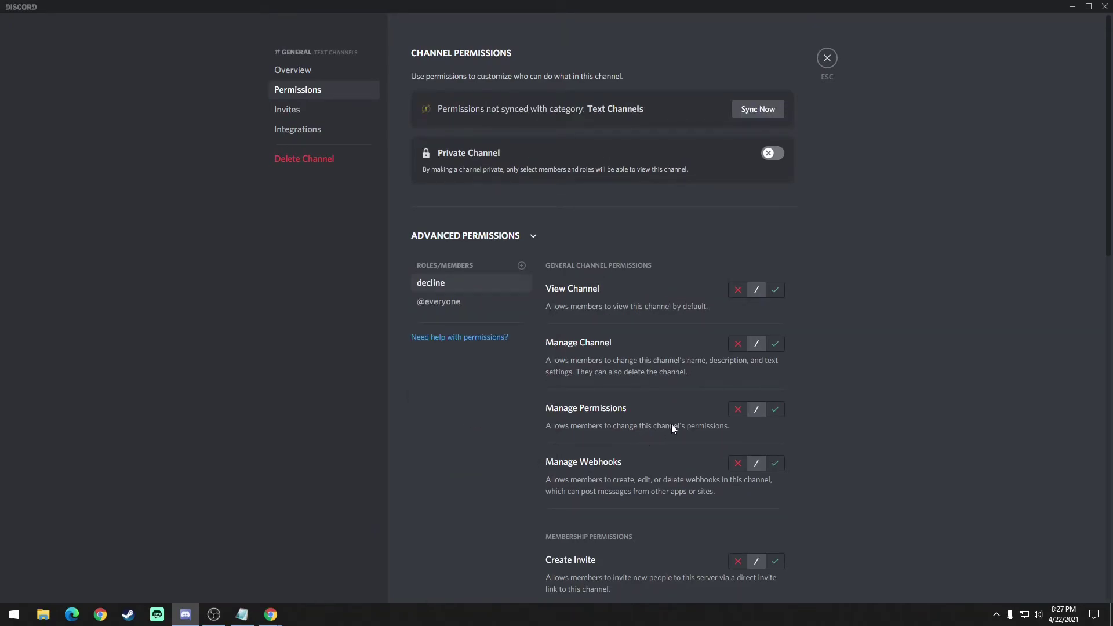
Step: Deny the decline role every permission, including viewing the channel, invites, and sending messages
{"action": "left_click", "coordinate": [735, 291]}
{"action": "left_click", "coordinate": [736, 345]}
{"action": "left_click", "coordinate": [737, 410]}
{"action": "left_click", "coordinate": [735, 464]}
{"action": "scroll", "coordinate": [705, 460], "scroll_direction": "down", "scroll_amount": 4}
{"action": "left_click", "coordinate": [737, 329]}
{"action": "left_click", "coordinate": [735, 428]}
{"action": "scroll", "coordinate": [734, 431], "scroll_direction": "down", "scroll_amount": 2}
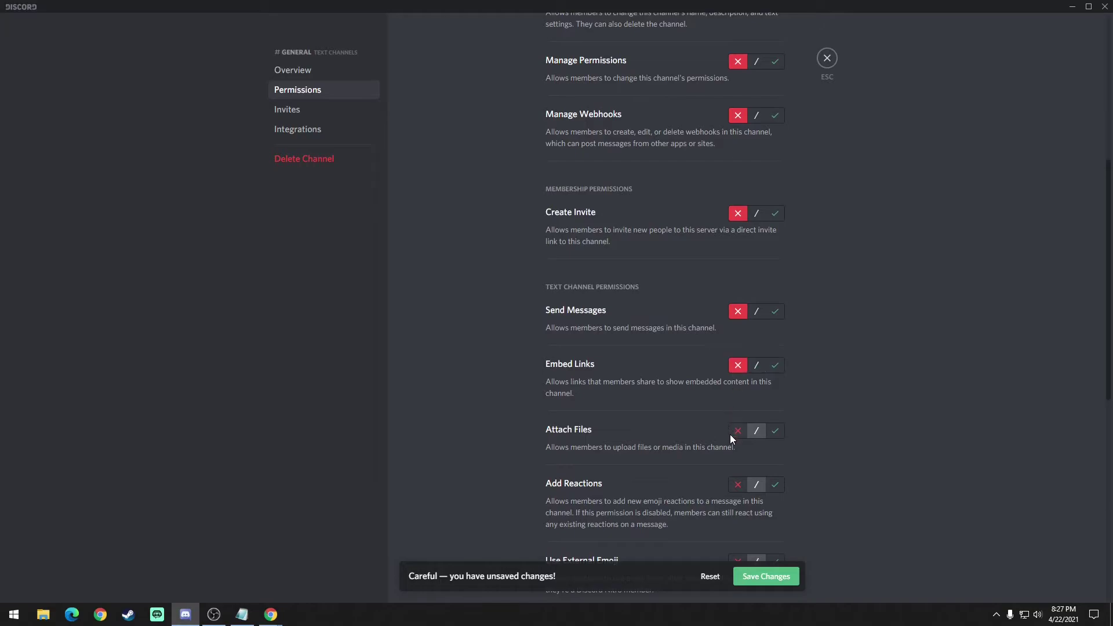
{"action": "scroll", "coordinate": [730, 488], "scroll_direction": "down", "scroll_amount": 4}
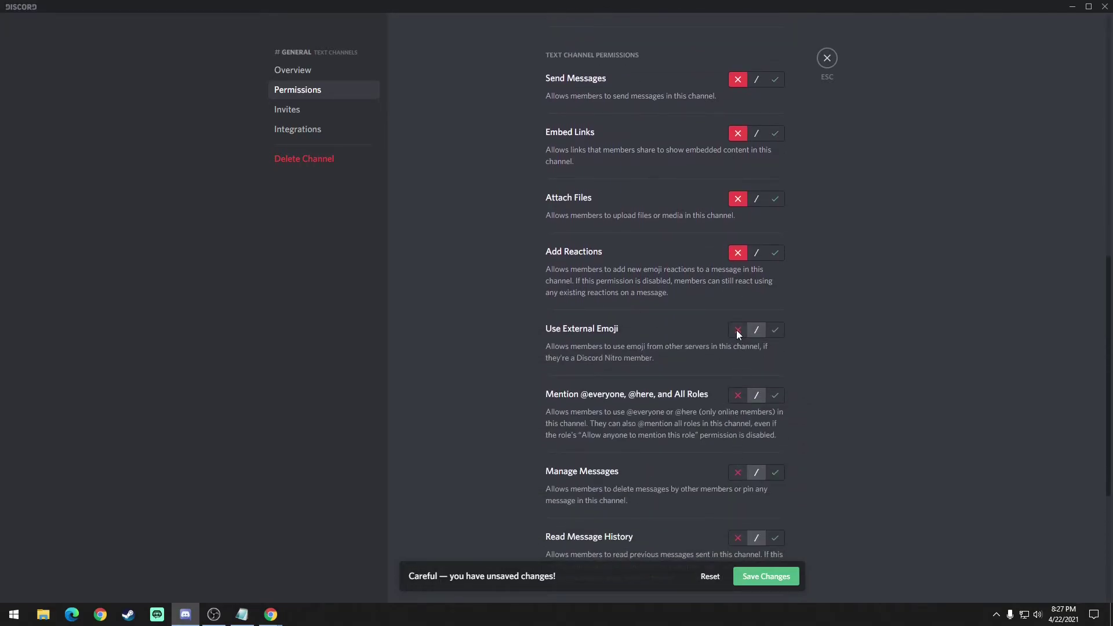
{"action": "left_click", "coordinate": [737, 473]}
{"action": "scroll", "coordinate": [725, 474], "scroll_direction": "down", "scroll_amount": 4}
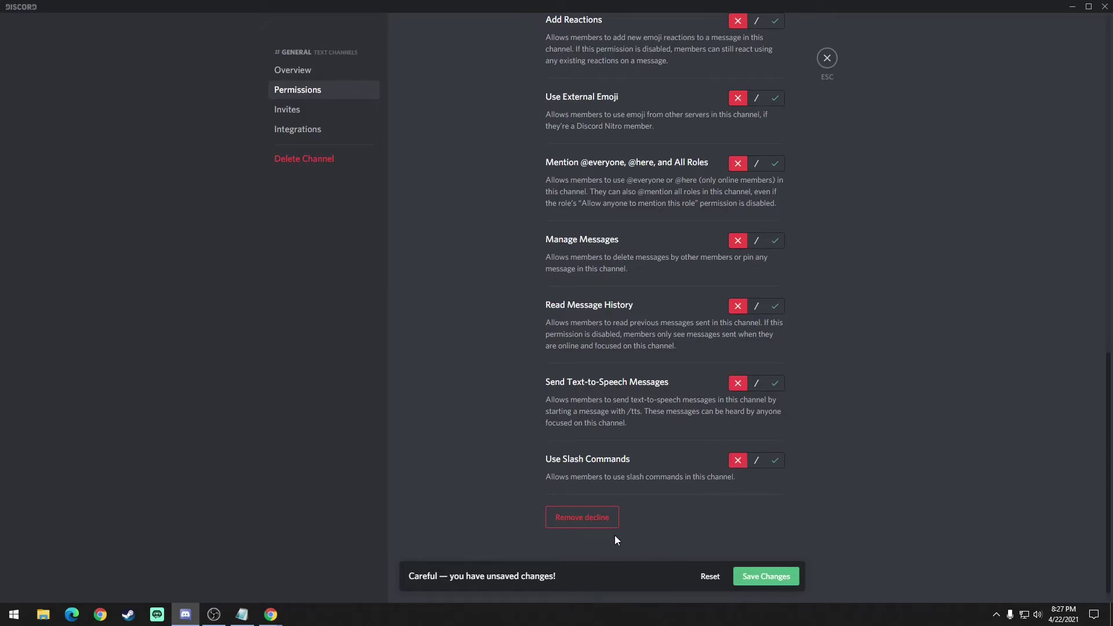
Step: Save the permission overrides and close the channel settings
{"action": "left_click", "coordinate": [764, 576]}
{"action": "scroll", "coordinate": [590, 307], "scroll_direction": "up", "scroll_amount": 15}
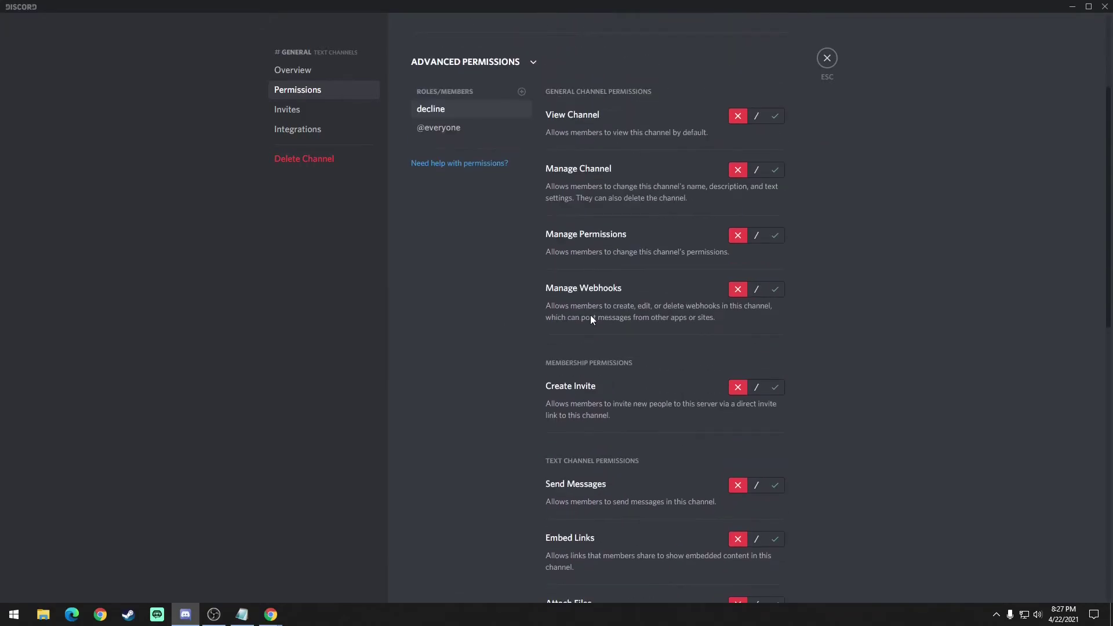
{"action": "left_click", "coordinate": [828, 59]}
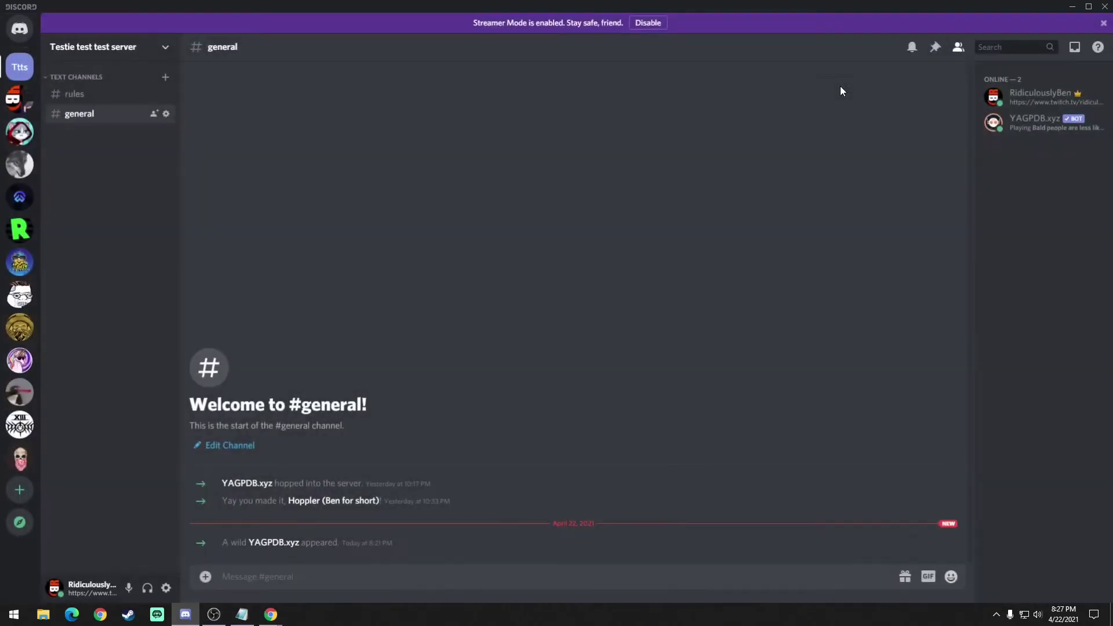
Step: Post 'Click emoji to continue' in #rules, then start drafting '-rolemenu create rules'
{"action": "left_click", "coordinate": [92, 99]}
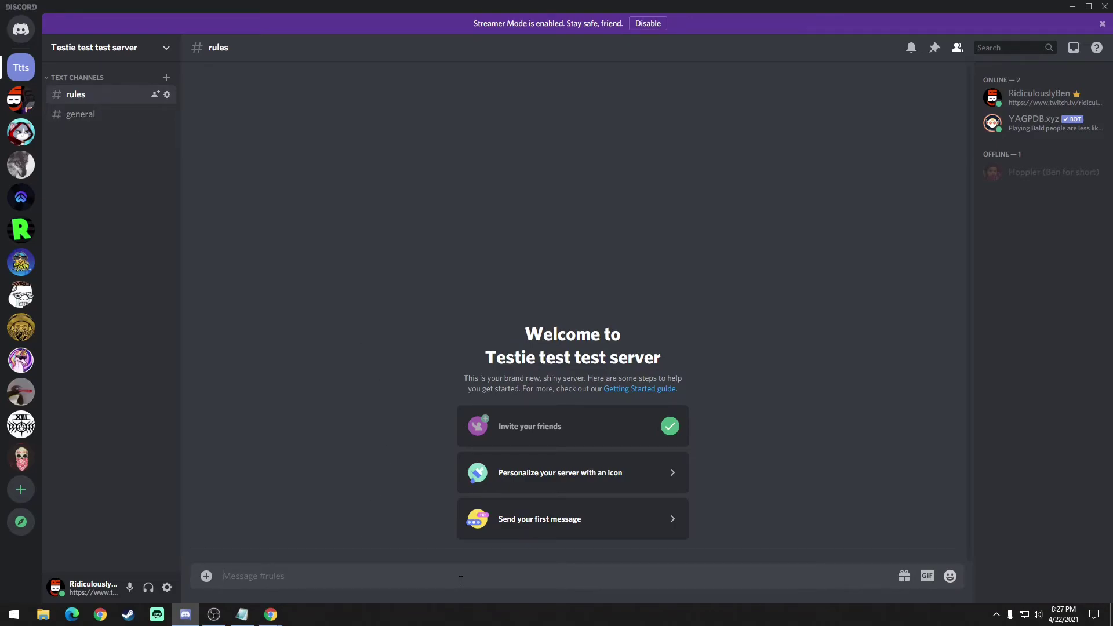
{"action": "type", "text": "Check"}
{"action": "key", "text": "BackSpace"}
{"action": "key", "text": "BackSpace"}
{"action": "key", "text": "BackSpace"}
{"action": "key", "text": "BackSpace"}
{"action": "type", "text": "lick emoji to continue"}
{"action": "key", "text": "Return"}
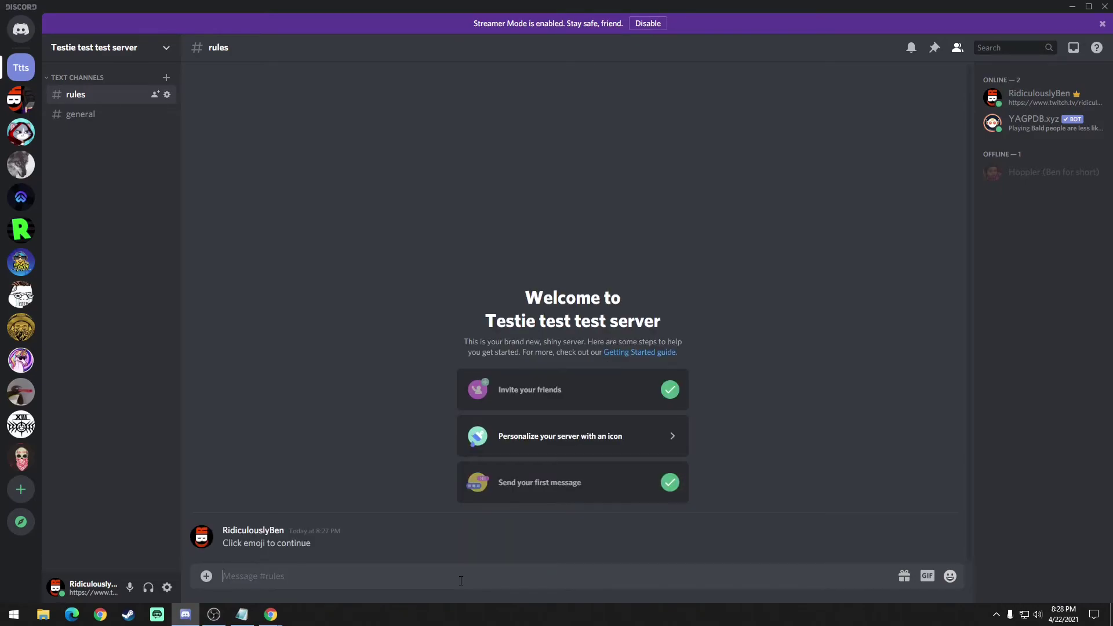
{"action": "type", "text": "-rolemenu create rules"}
Step: Send '-rolemenu create rules -rr -nodm -m' with the rules message's copied ID
{"action": "mouse_move", "coordinate": [271, 615]}
{"action": "left_click", "coordinate": [230, 574]}
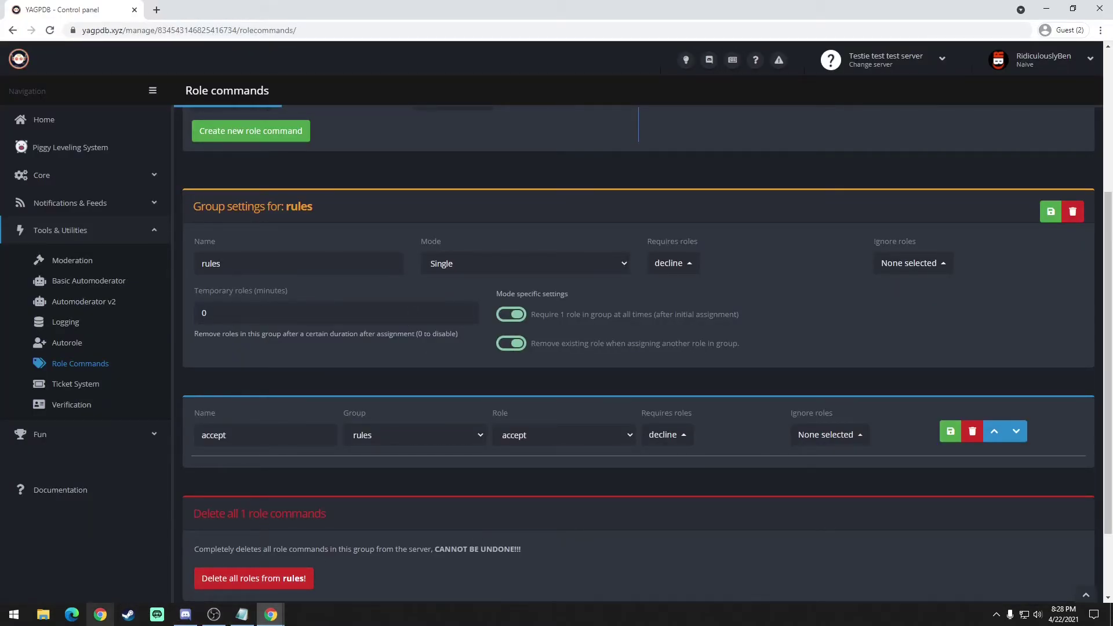
{"action": "mouse_move", "coordinate": [186, 614]}
{"action": "left_click", "coordinate": [264, 583]}
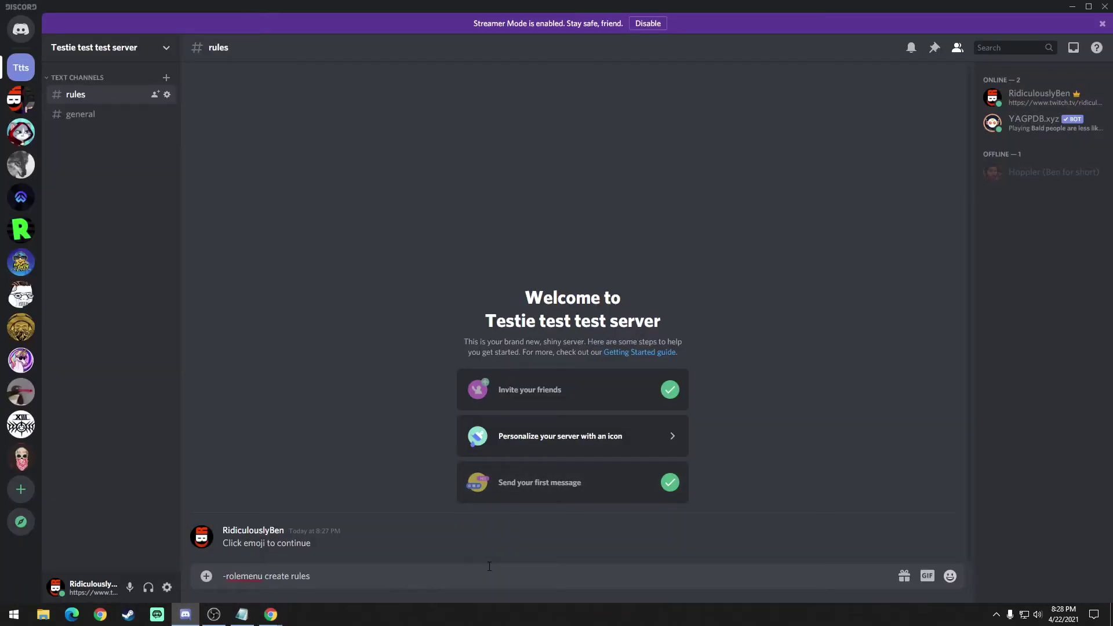
{"action": "type", "text": "-rr -nodm"}
{"action": "type", "text": "-m"}
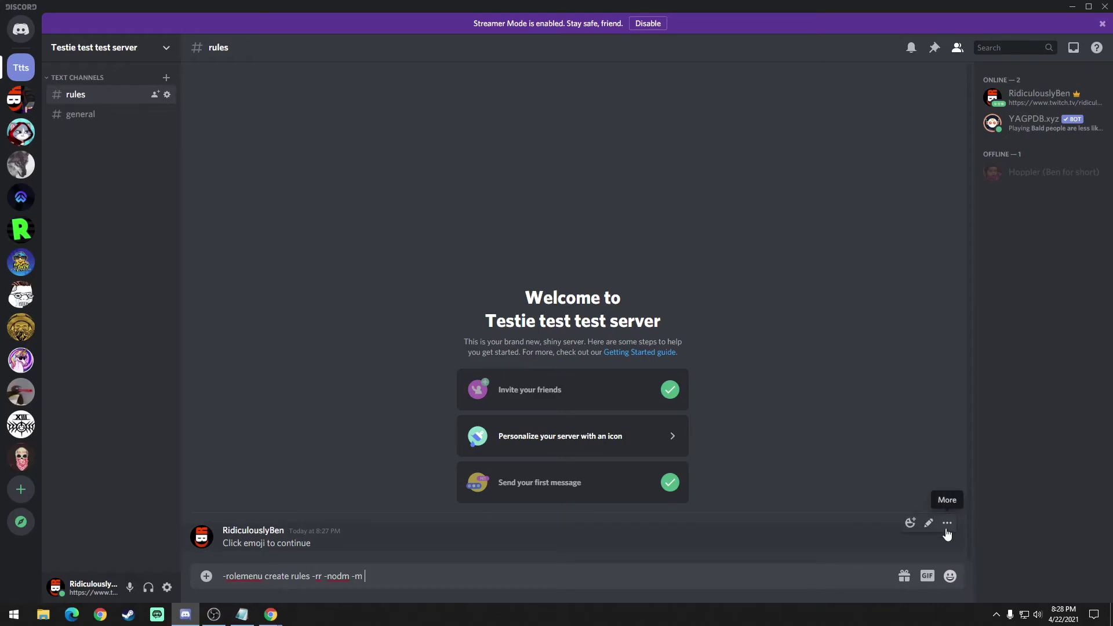
{"action": "left_click", "coordinate": [947, 523]}
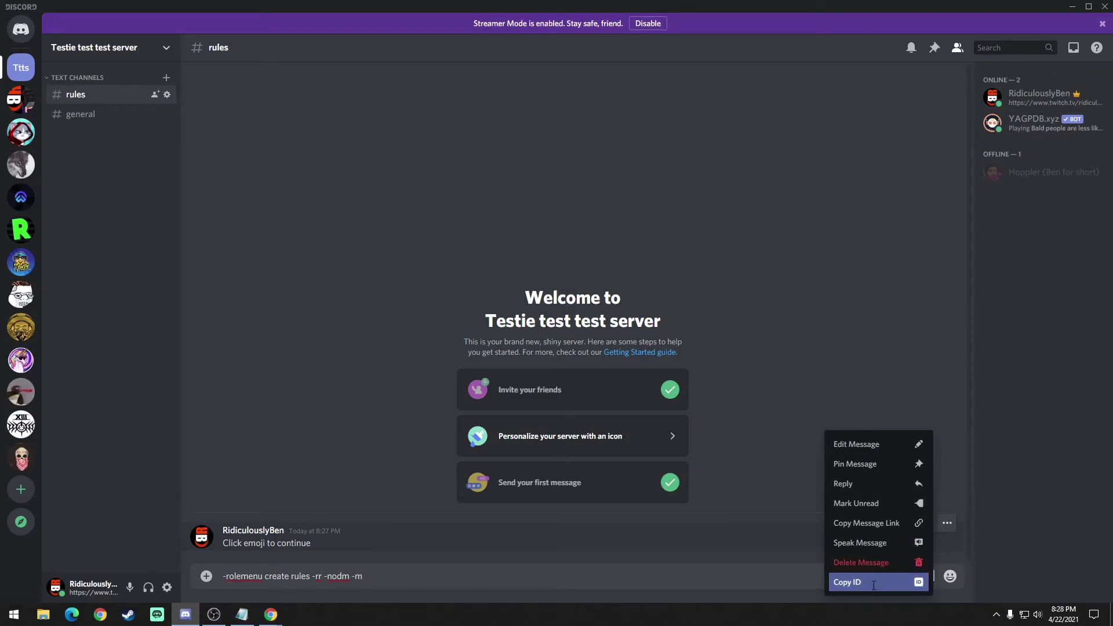
{"action": "left_click", "coordinate": [919, 580]}
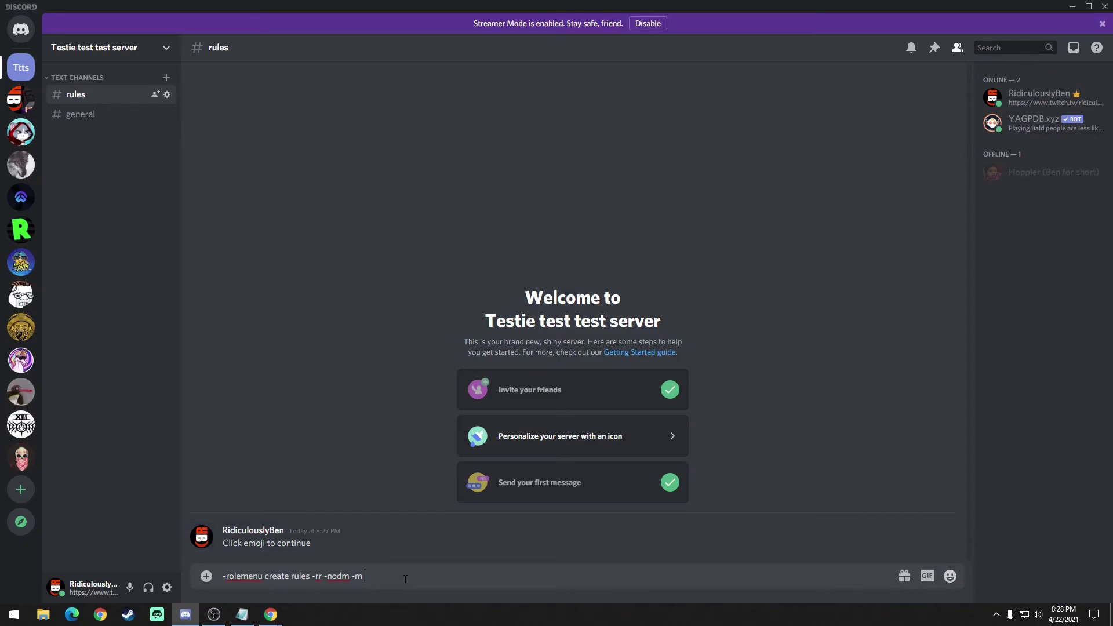
{"action": "key", "text": "ctrl+v"}
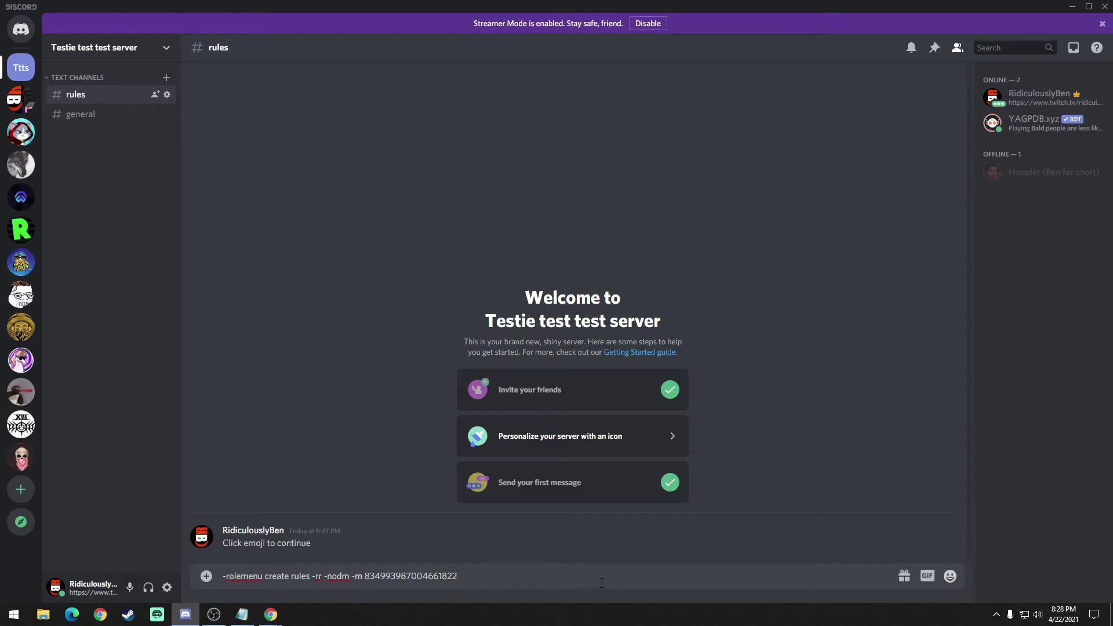
{"action": "key", "text": "Return"}
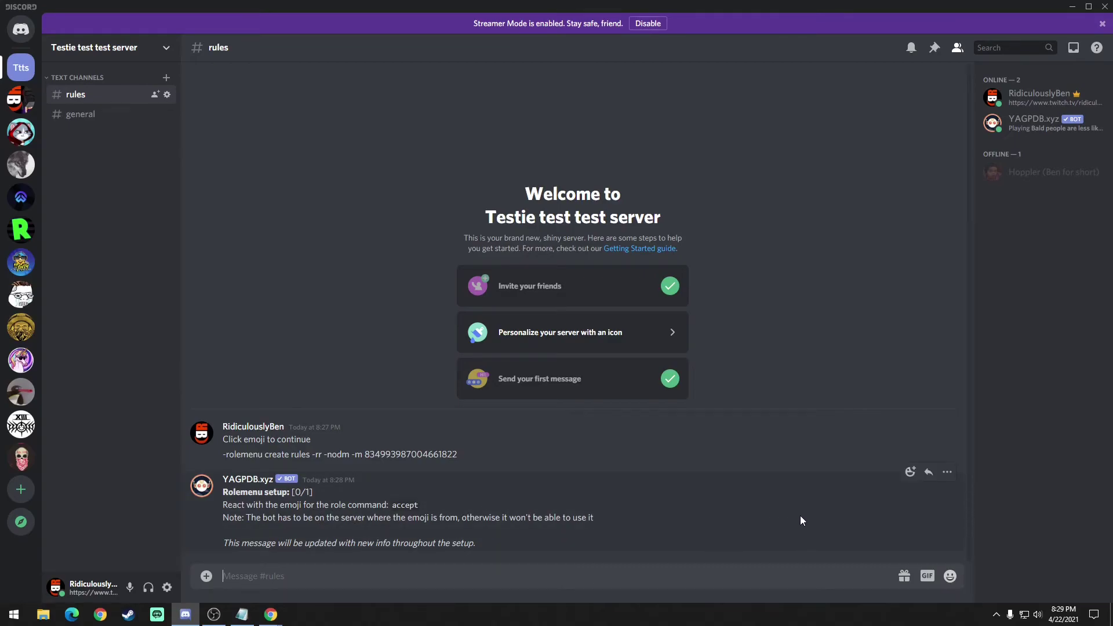
Step: Assign 👍 to the accept role, then delete the bot's setup message and the command message
{"action": "left_click", "coordinate": [909, 472]}
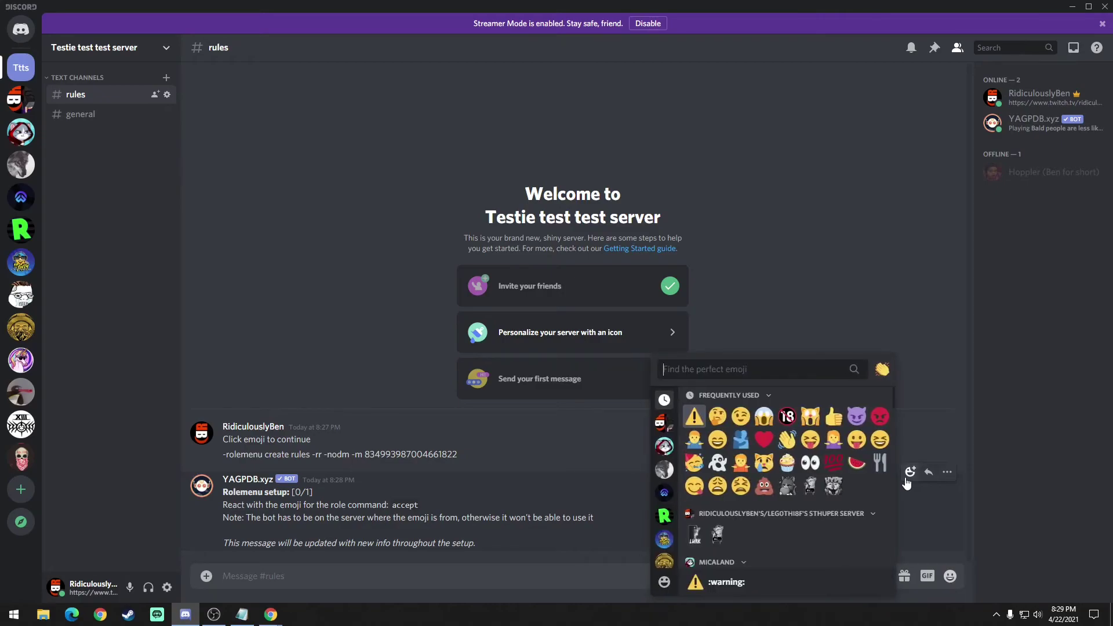
{"action": "left_click", "coordinate": [838, 426]}
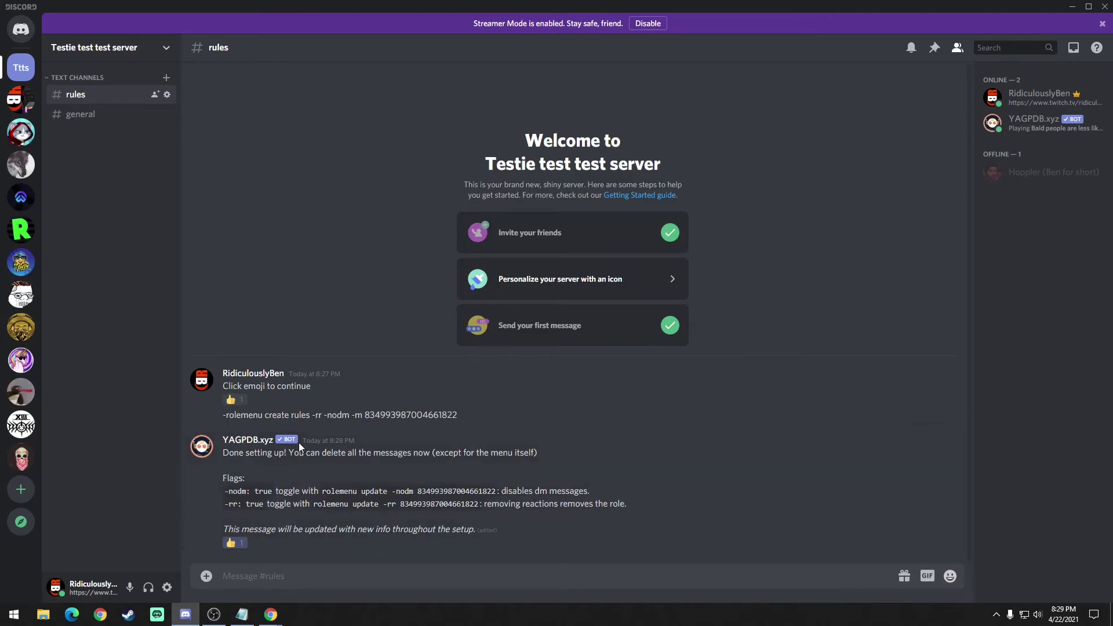
{"action": "key", "text": "shift"}
{"action": "left_click", "coordinate": [948, 434], "text": "shift"}
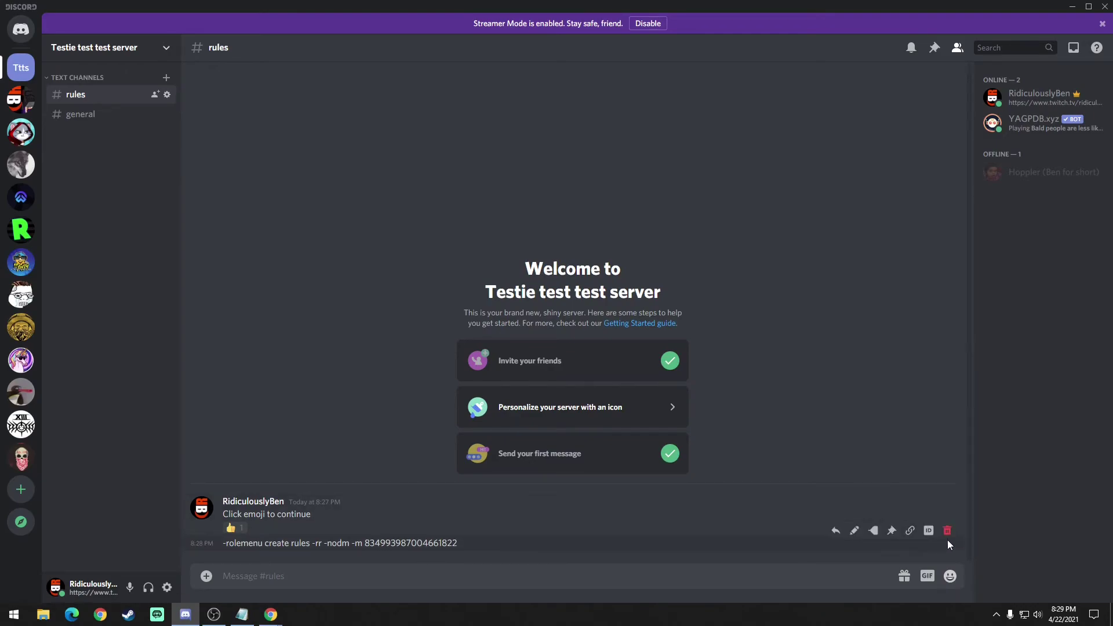
{"action": "left_click", "coordinate": [947, 540], "text": "shift"}
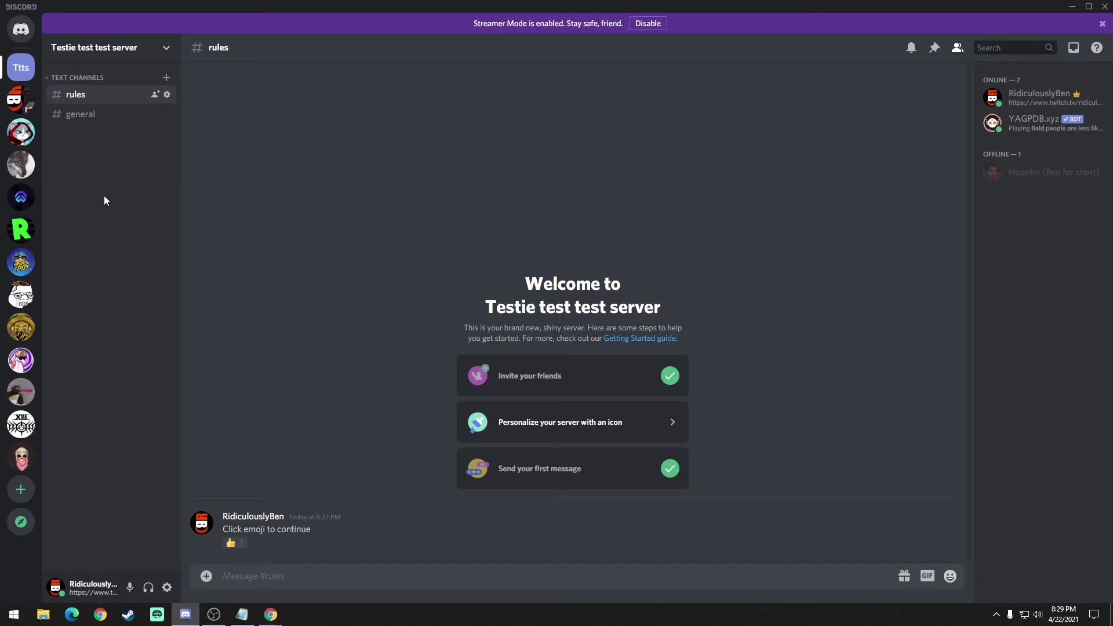
Step: Create a 'decline' role command granting the decline role in YAGPDB's rules group
{"action": "mouse_move", "coordinate": [271, 614]}
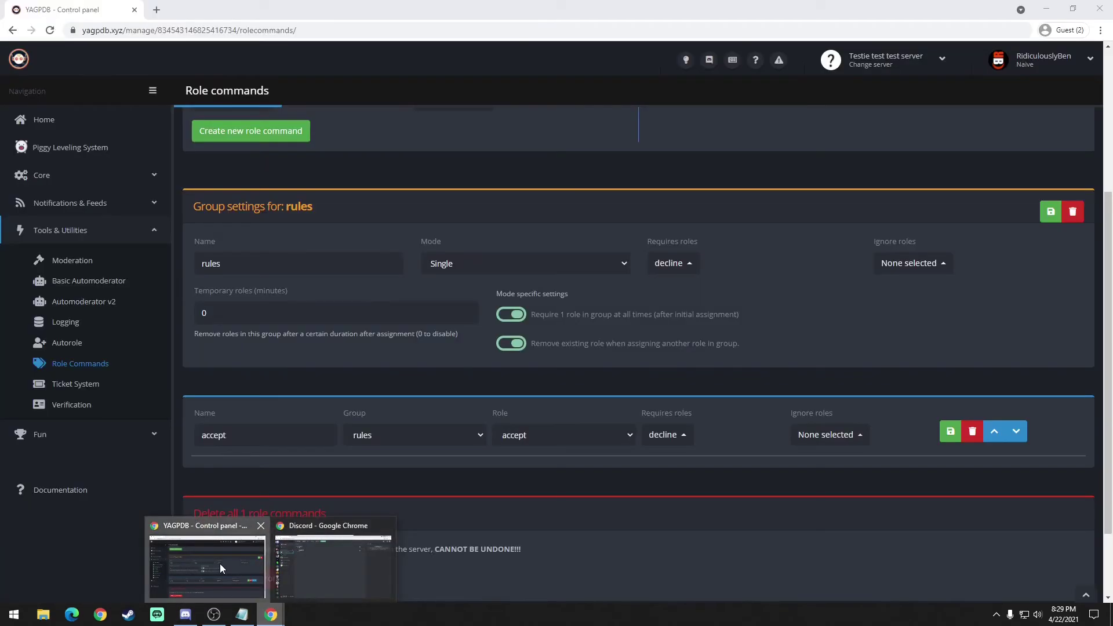
{"action": "left_click", "coordinate": [220, 564]}
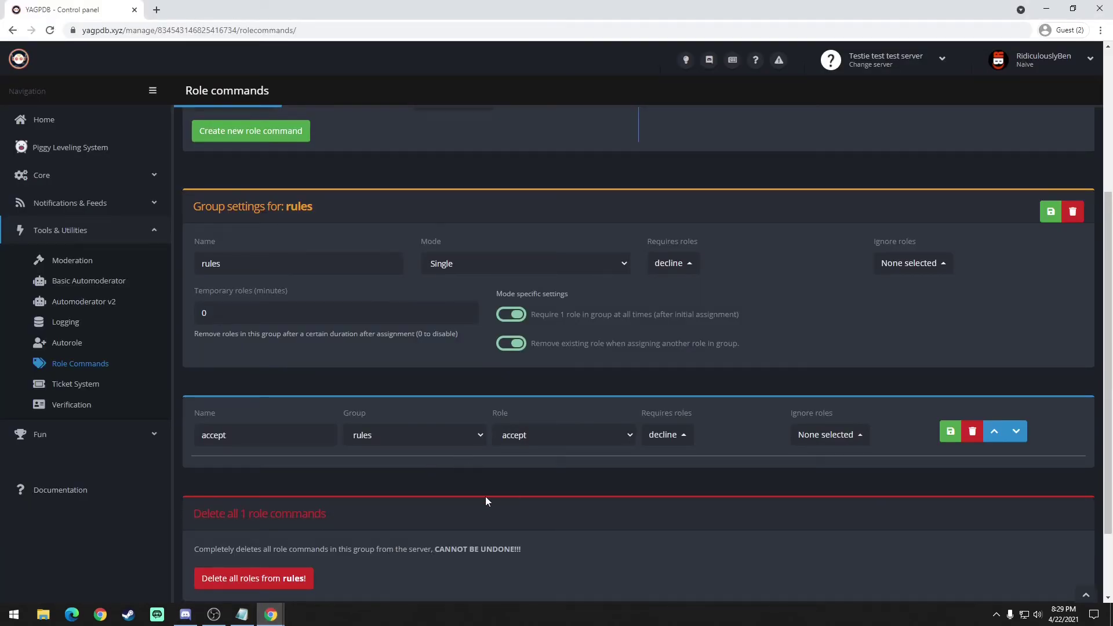
{"action": "scroll", "coordinate": [486, 498], "scroll_direction": "up", "scroll_amount": 4}
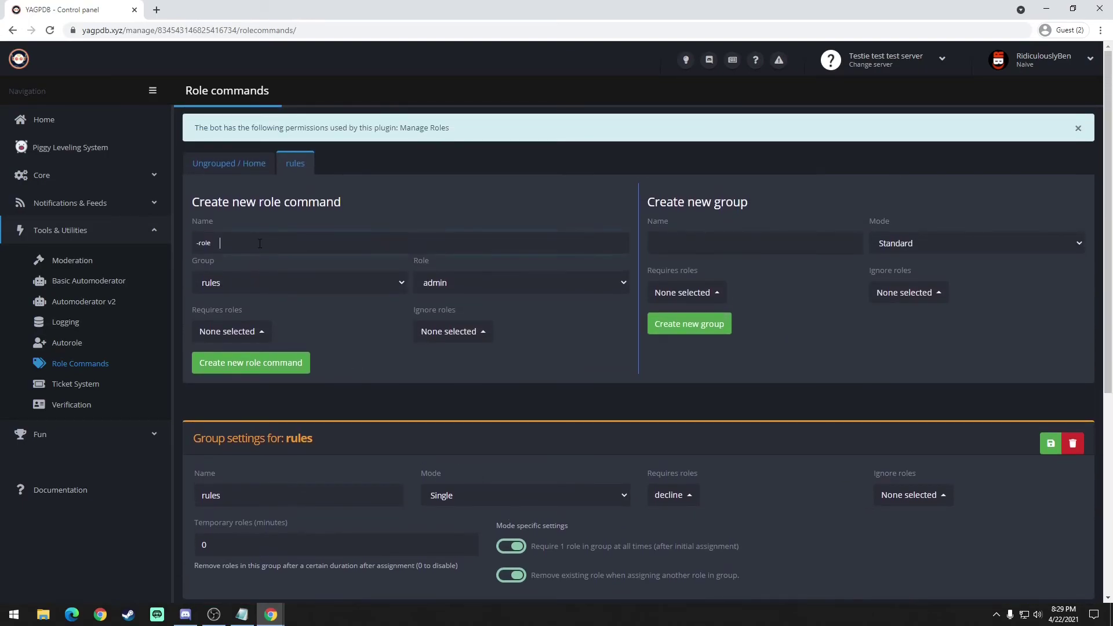
{"action": "type", "text": "a"}
{"action": "type", "text": "declines"}
{"action": "key", "text": "BackSpace"}
{"action": "type", "text": "d"}
{"action": "key", "text": "BackSpace"}
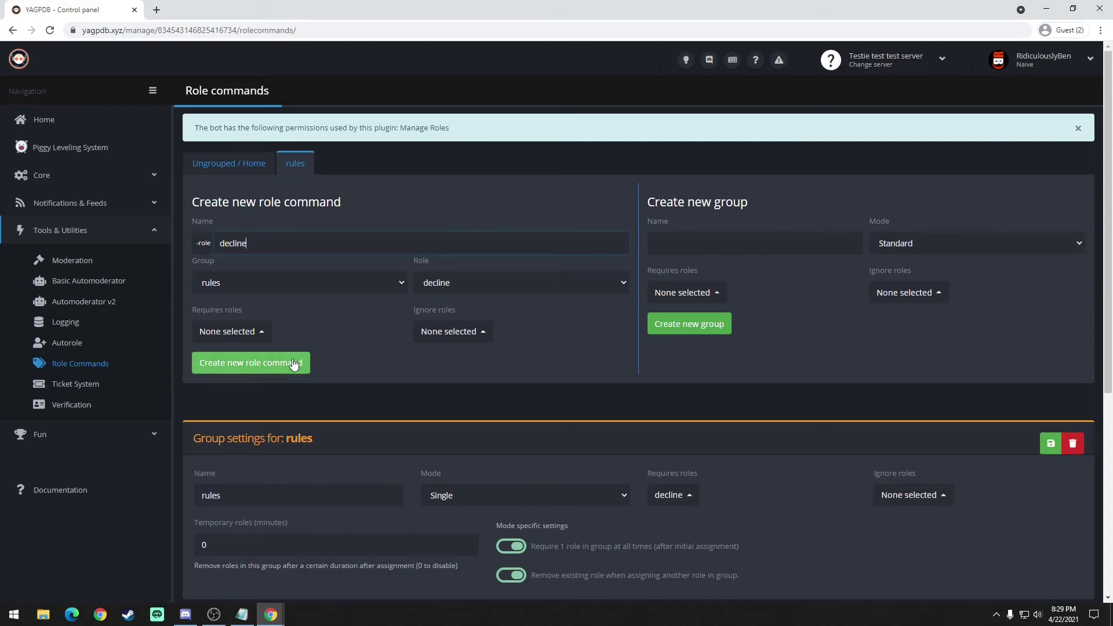
{"action": "left_click", "coordinate": [271, 368]}
{"action": "scroll", "coordinate": [423, 383], "scroll_direction": "down", "scroll_amount": 5}
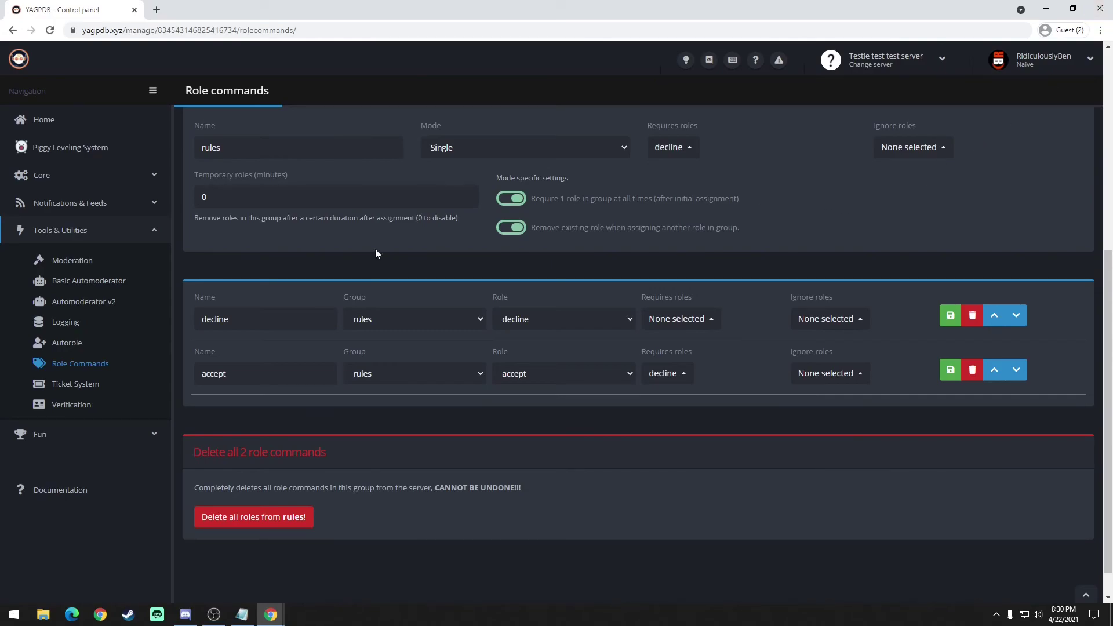
Step: As the second account, react 👍 in the Ttts #rules, confirm #general is visible, then return
{"action": "left_click", "coordinate": [1095, 6]}
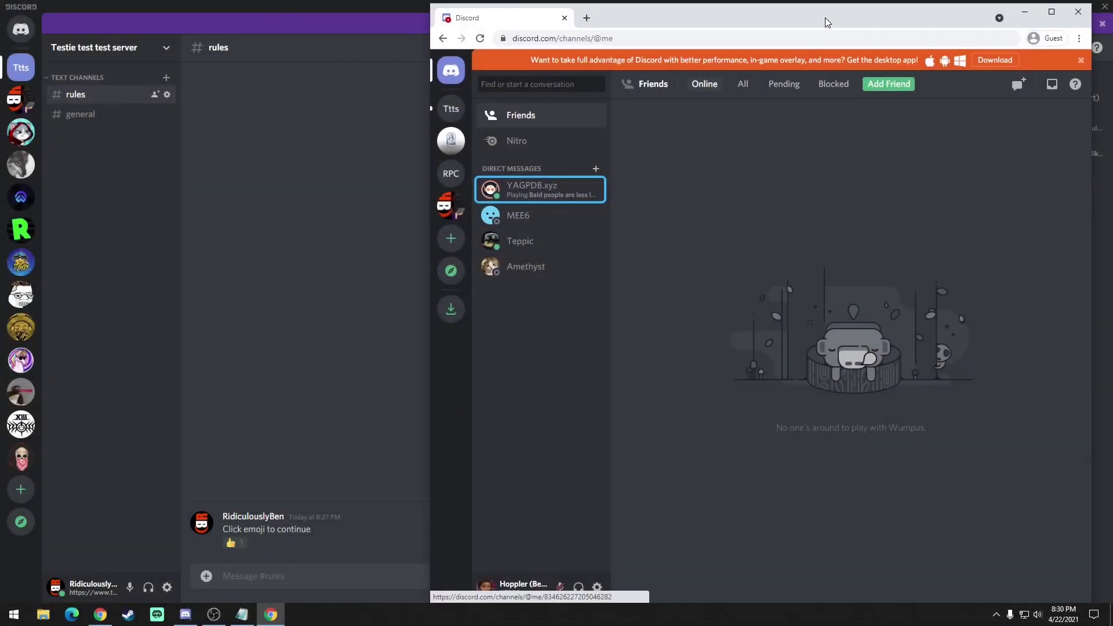
{"action": "left_click", "coordinate": [451, 109]}
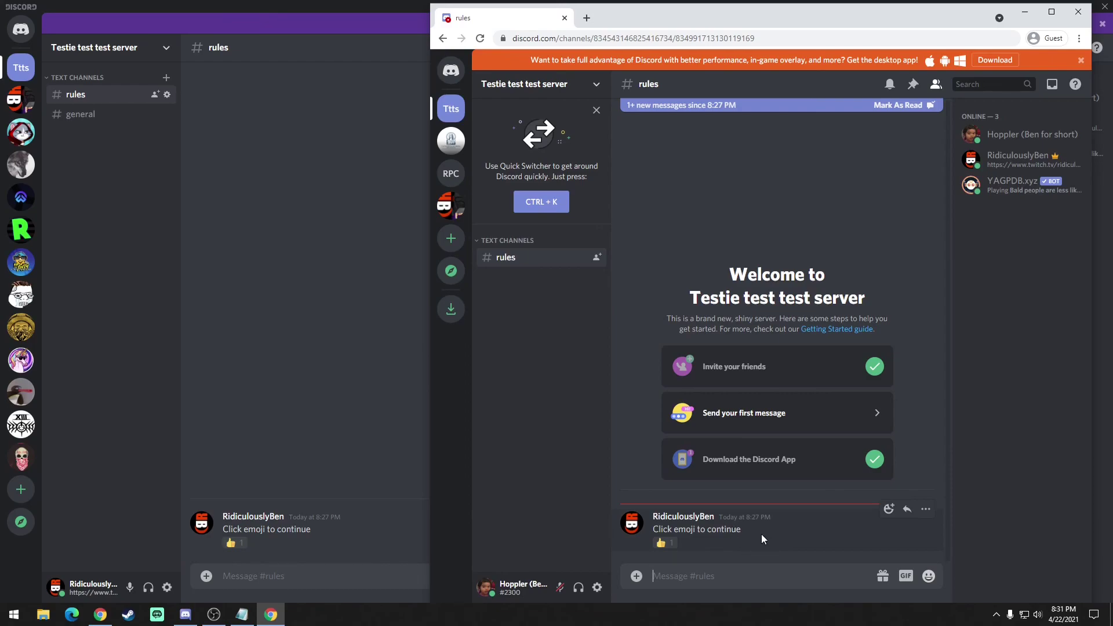
{"action": "left_click", "coordinate": [664, 545]}
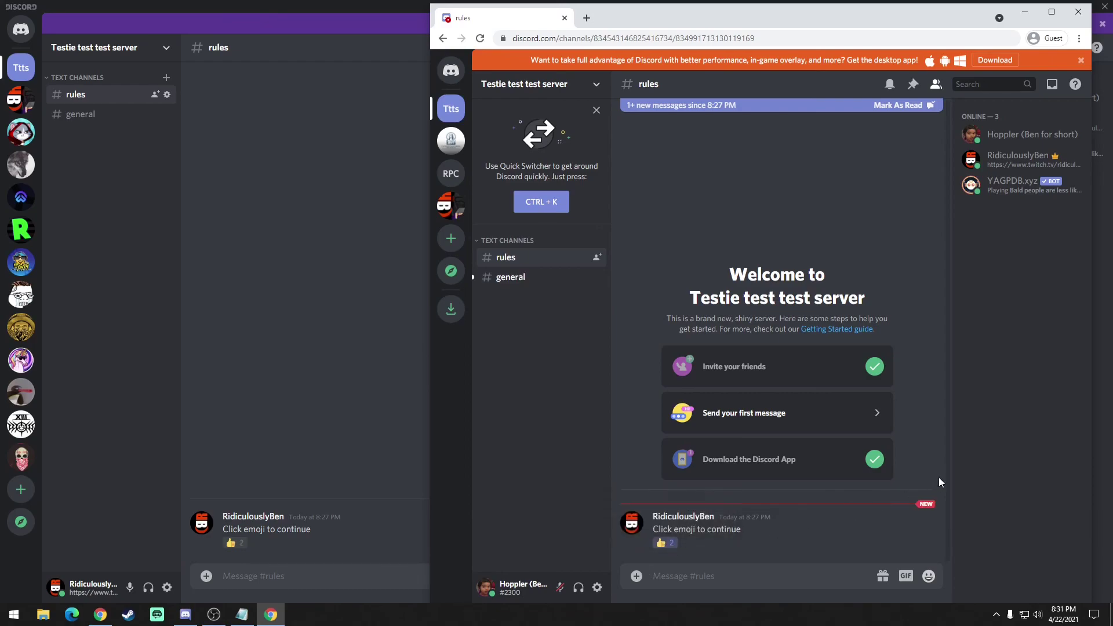
{"action": "left_click", "coordinate": [523, 284]}
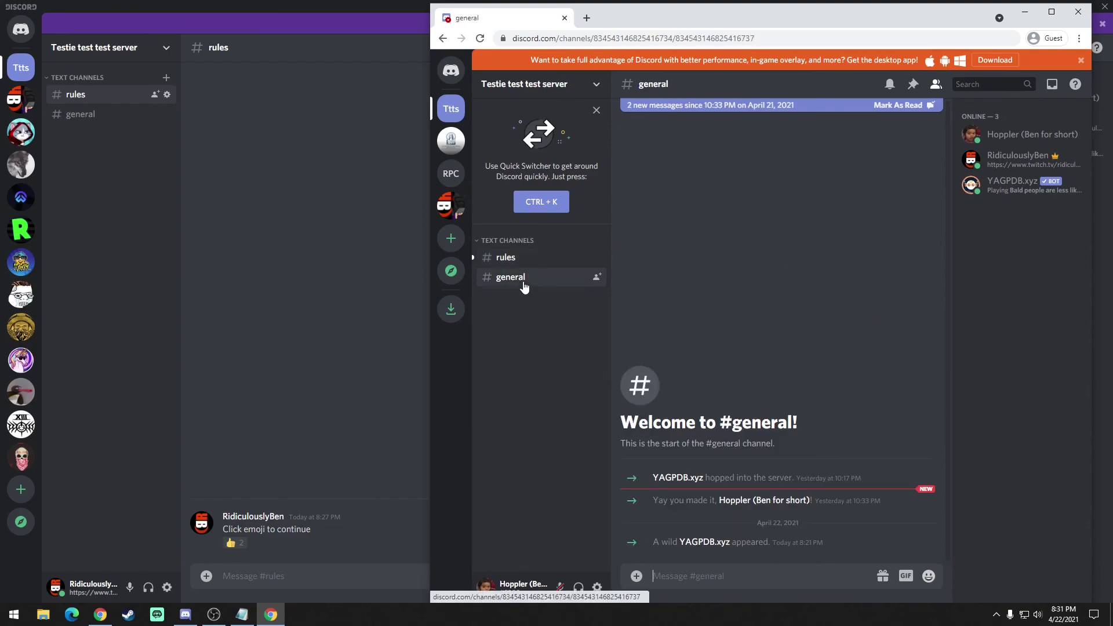
{"action": "left_click", "coordinate": [507, 260]}
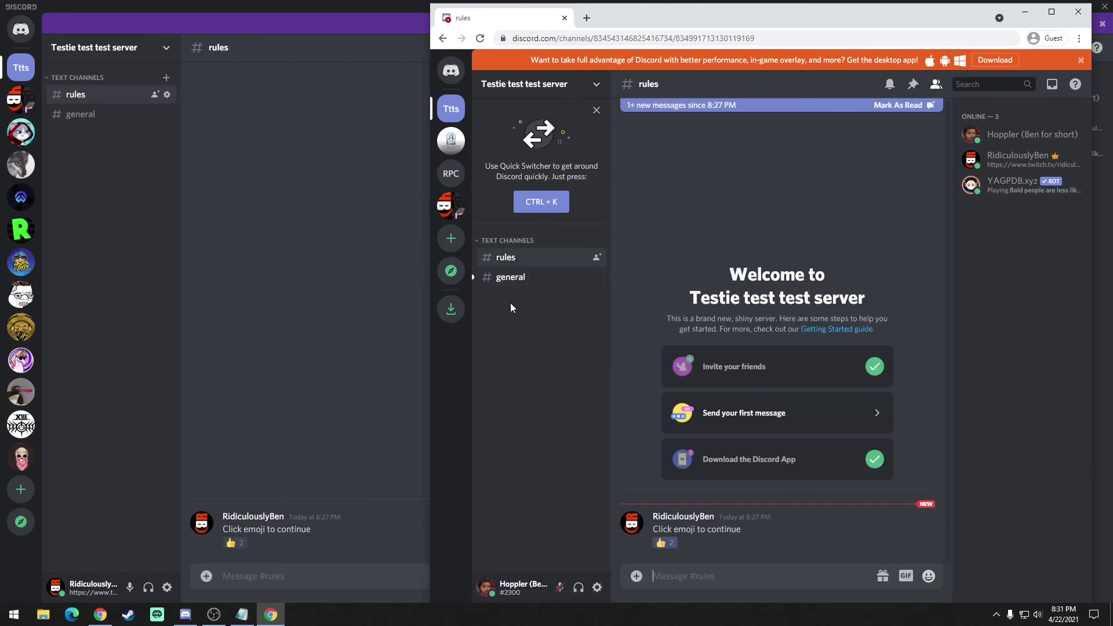